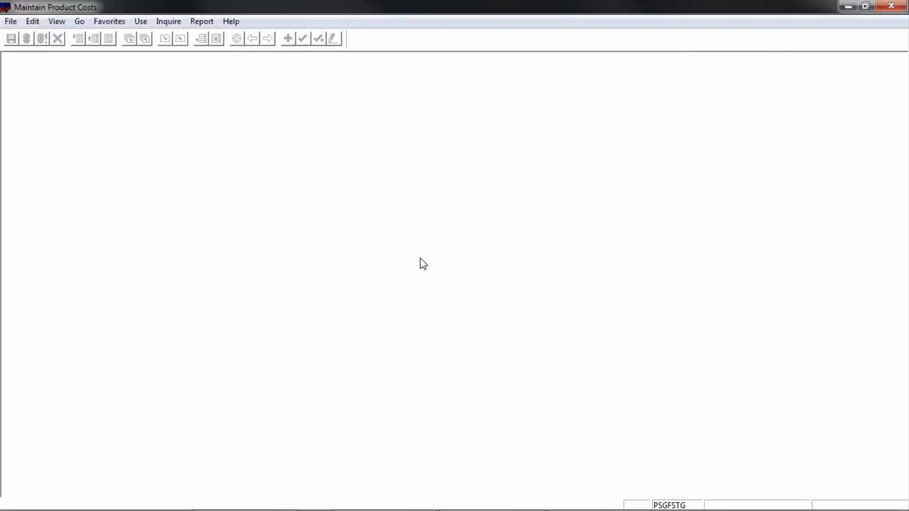
- Go to the Prepare Controlled Budgets area of Process Financial Information
click(80, 22)
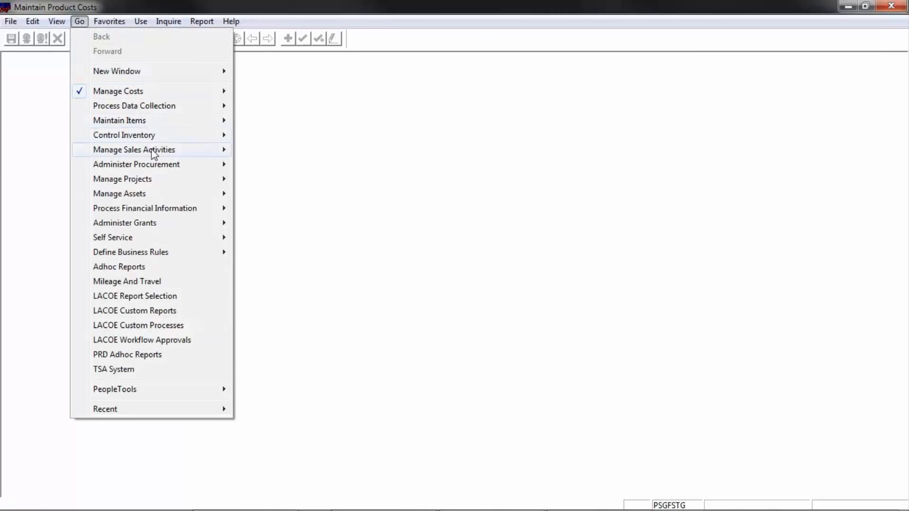
mouse_move(162, 209)
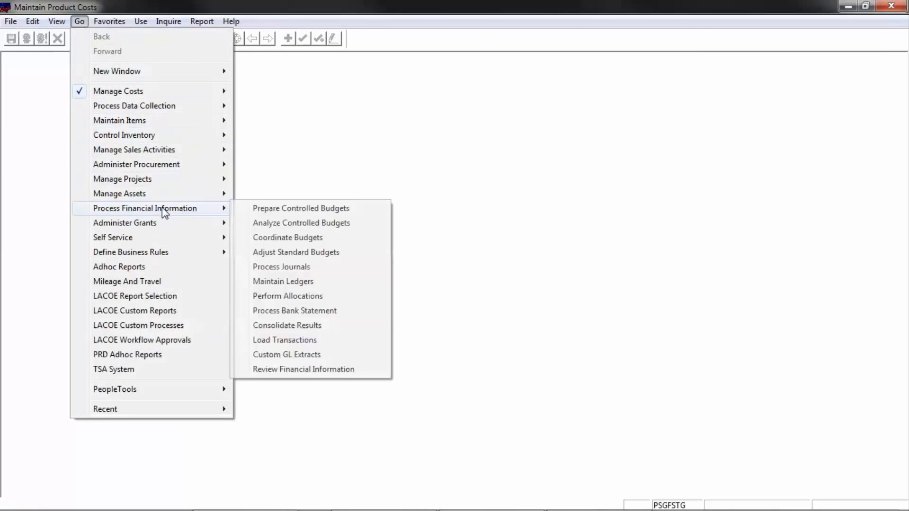
click(286, 212)
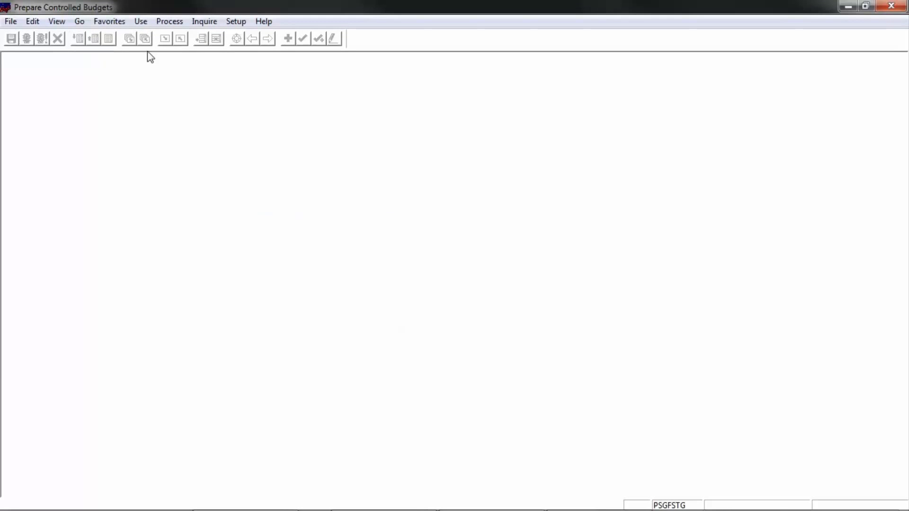
click(141, 22)
mouse_move(188, 175)
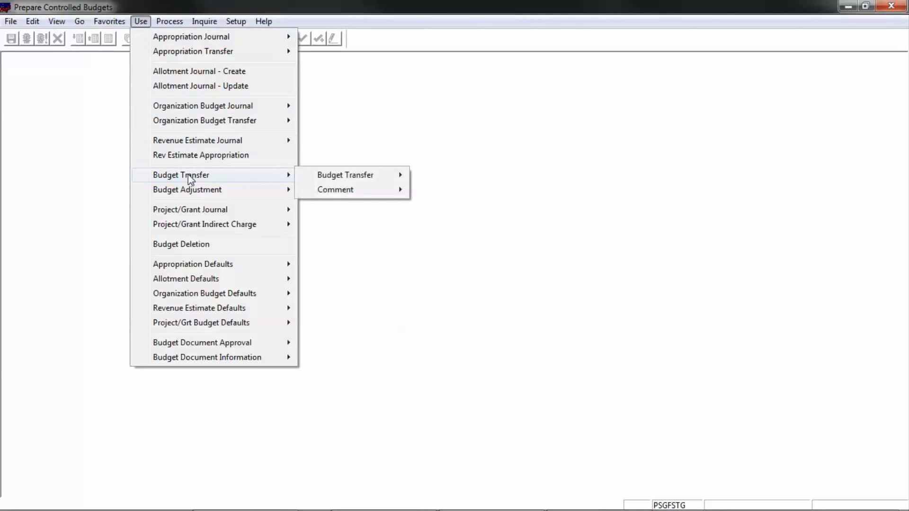
mouse_move(362, 179)
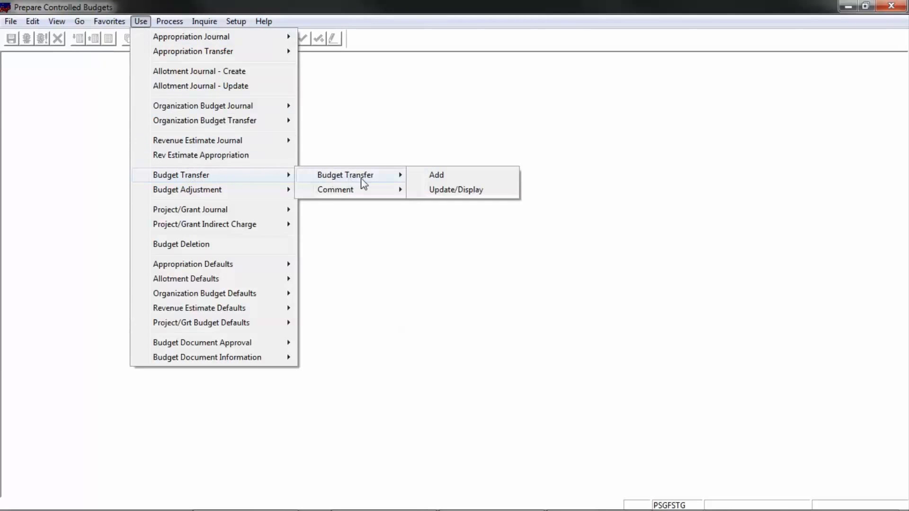
click(460, 181)
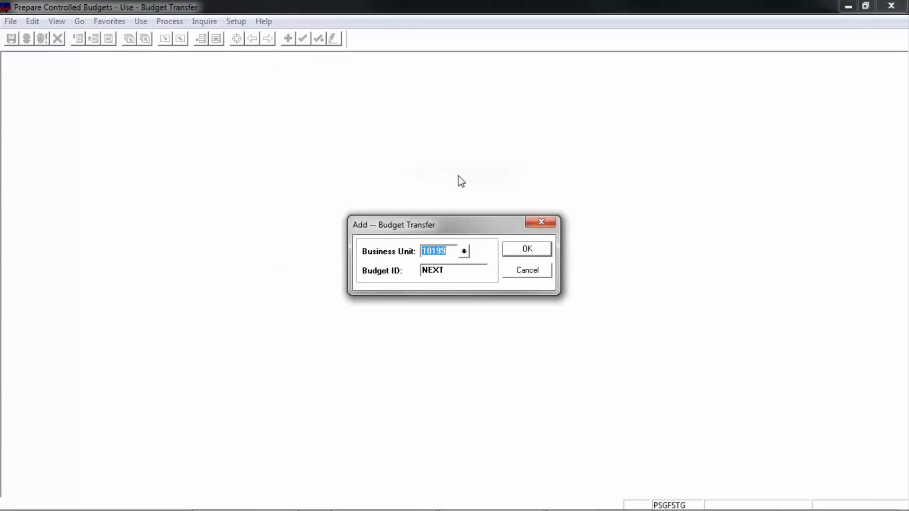
click(527, 270)
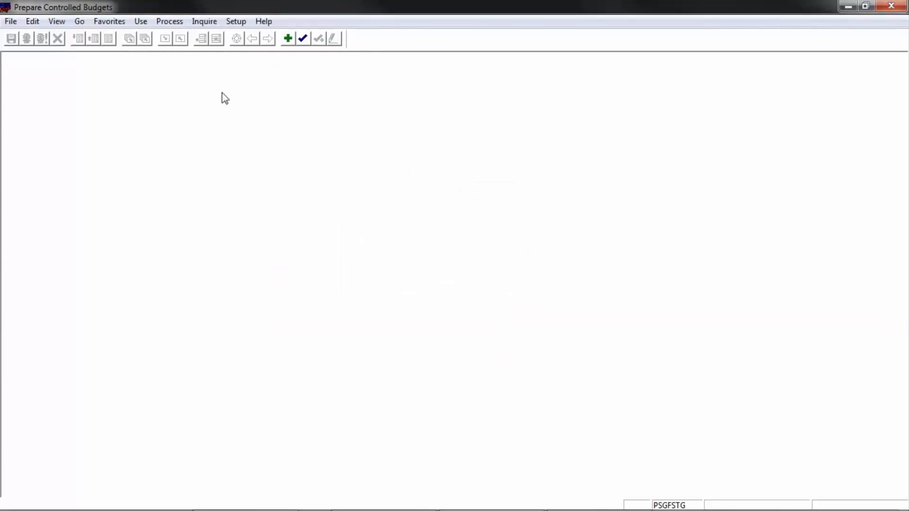
- Add a new budget transfer for business unit 10199 with budget ID NEXT
click(141, 22)
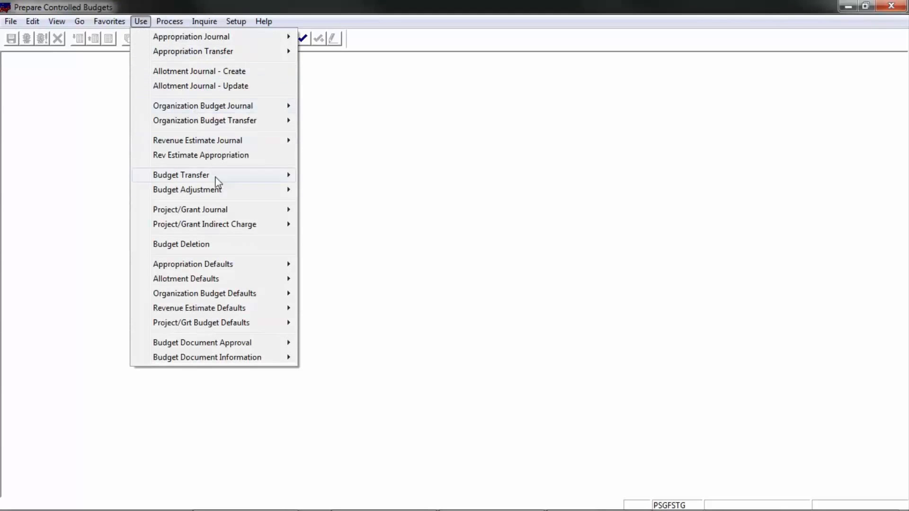
mouse_move(222, 193)
mouse_move(344, 194)
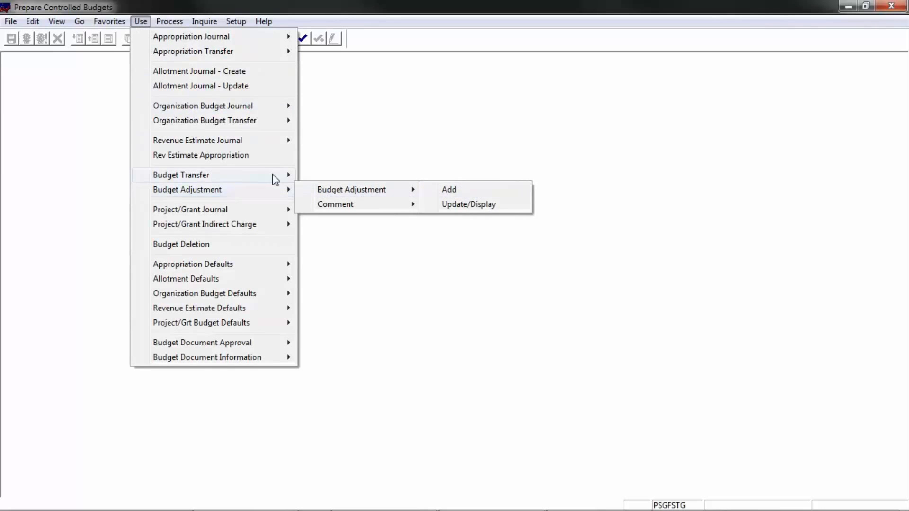
mouse_move(275, 179)
mouse_move(348, 177)
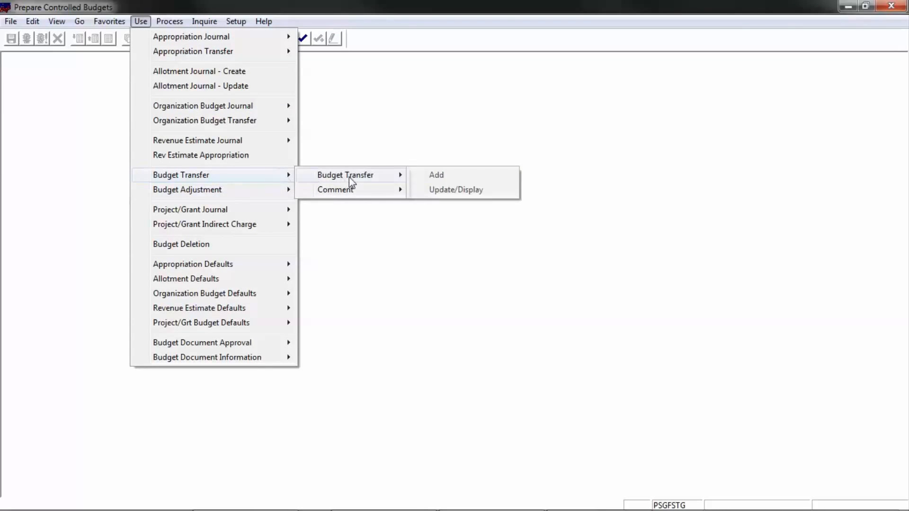
click(458, 173)
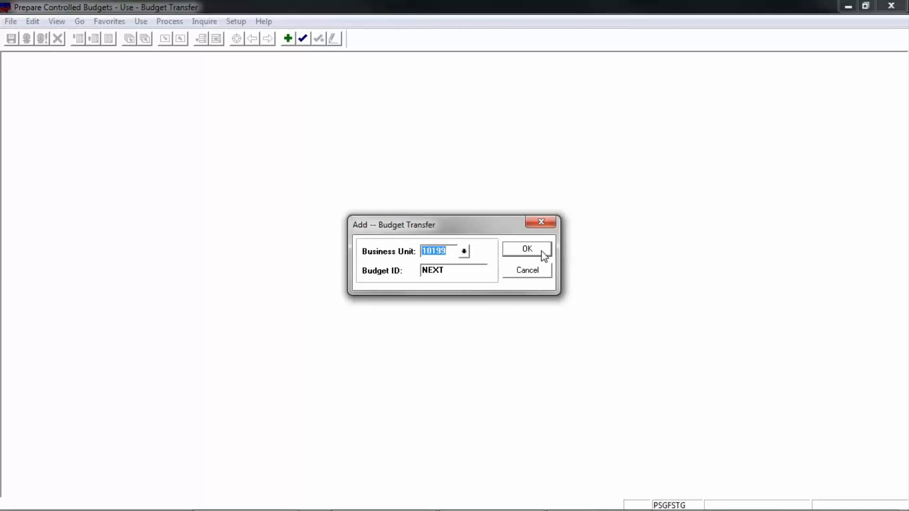
click(543, 253)
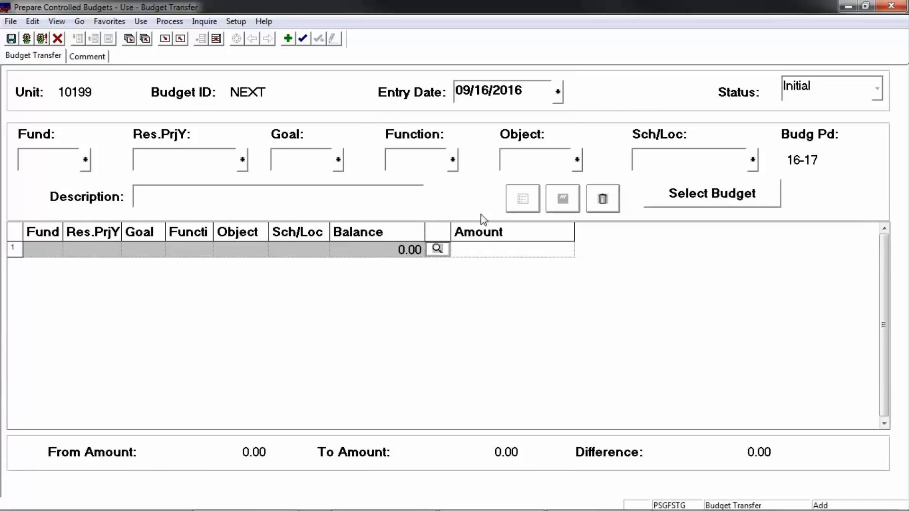
- Try to set the transfer's entry date to 06/30/2016
click(552, 90)
click(558, 91)
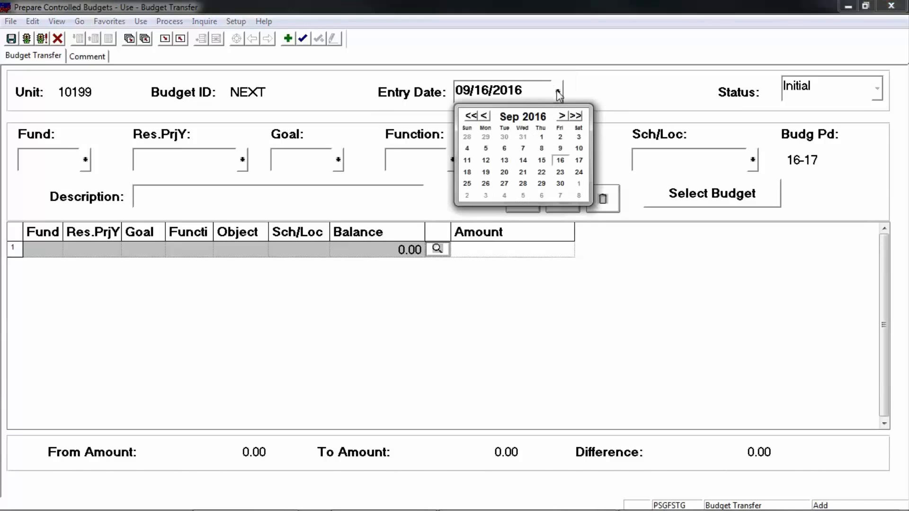
click(483, 116)
click(483, 116)
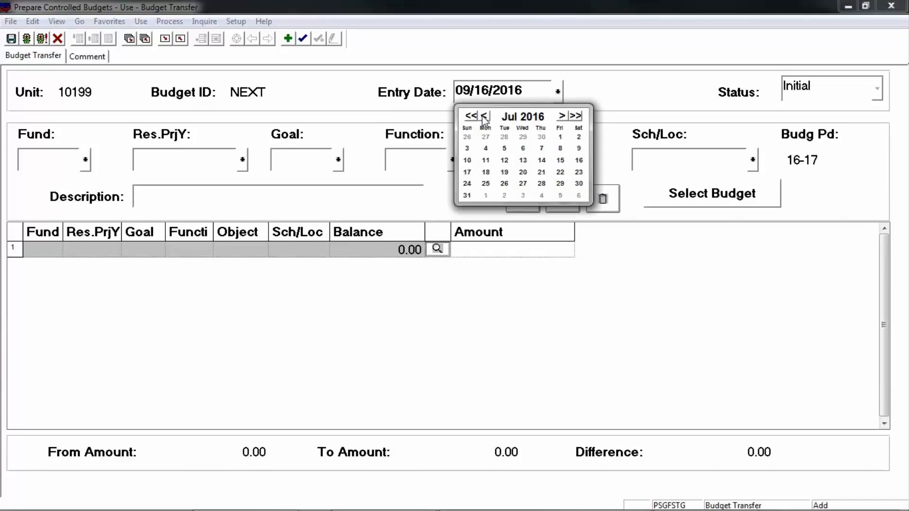
click(483, 117)
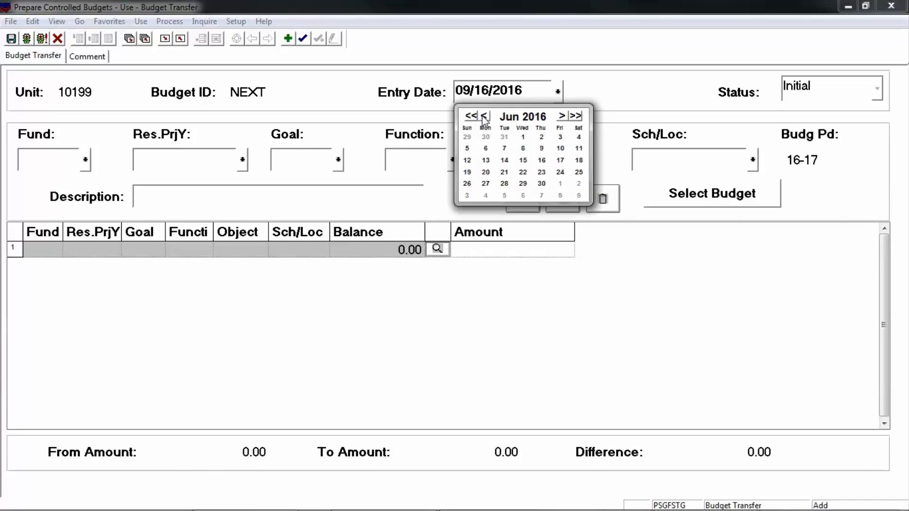
click(540, 184)
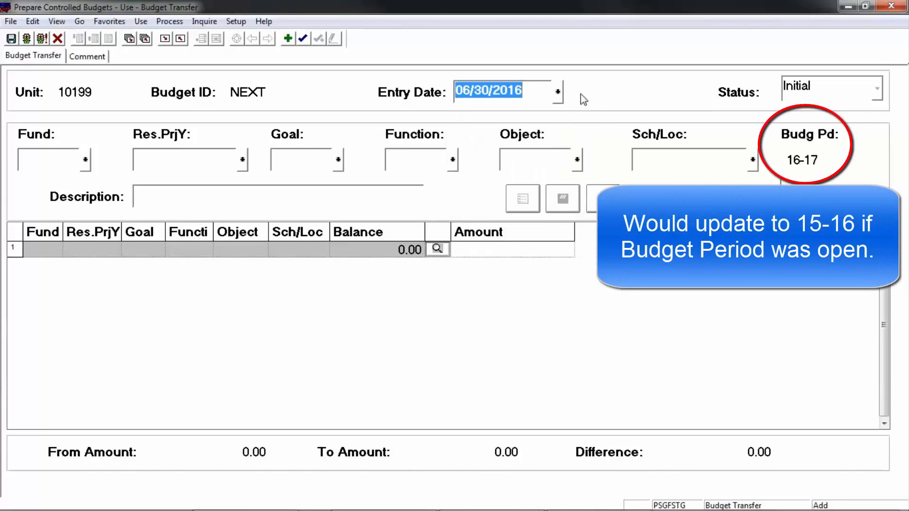
key(Tab)
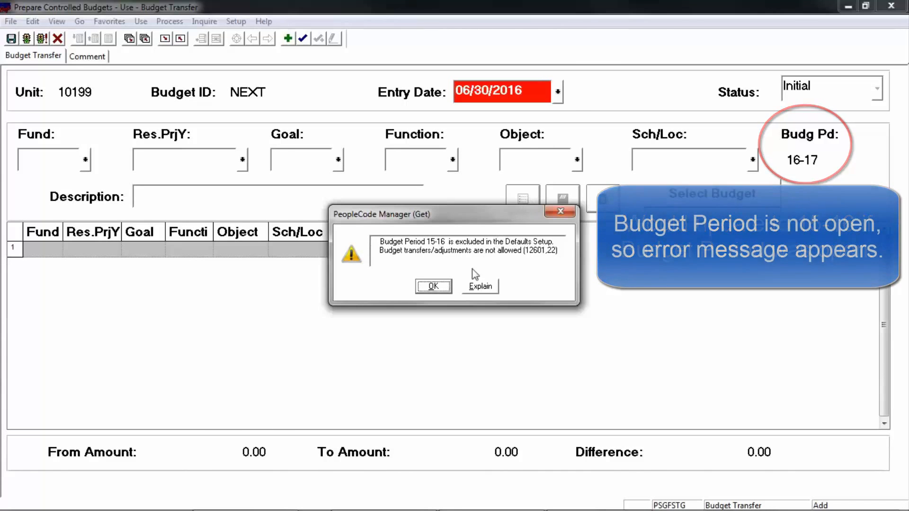
click(441, 288)
- Set the entry date to 07/01/2016 and choose fund 01.3, Pupil Education - Part C
click(558, 97)
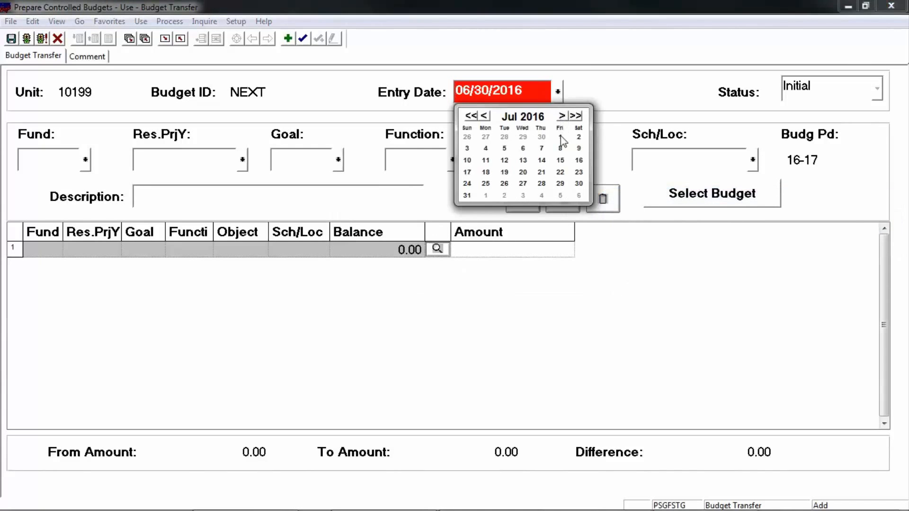
click(561, 139)
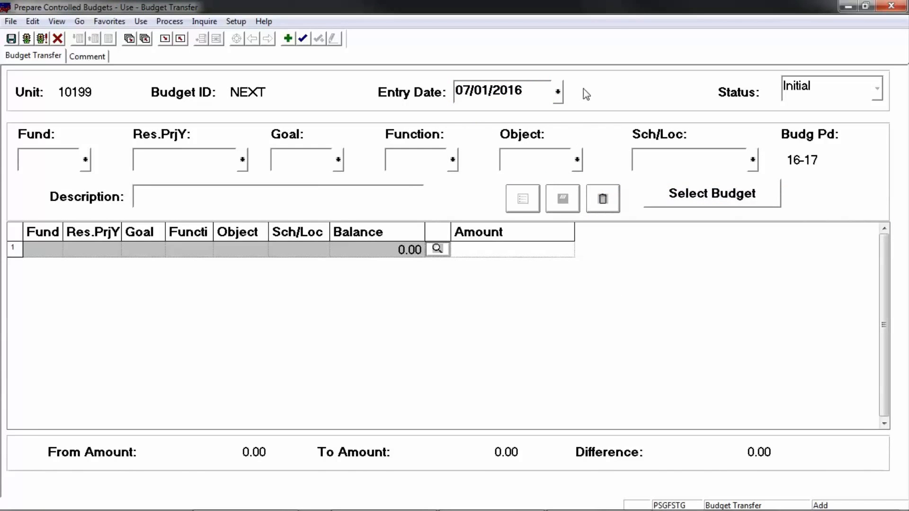
click(85, 166)
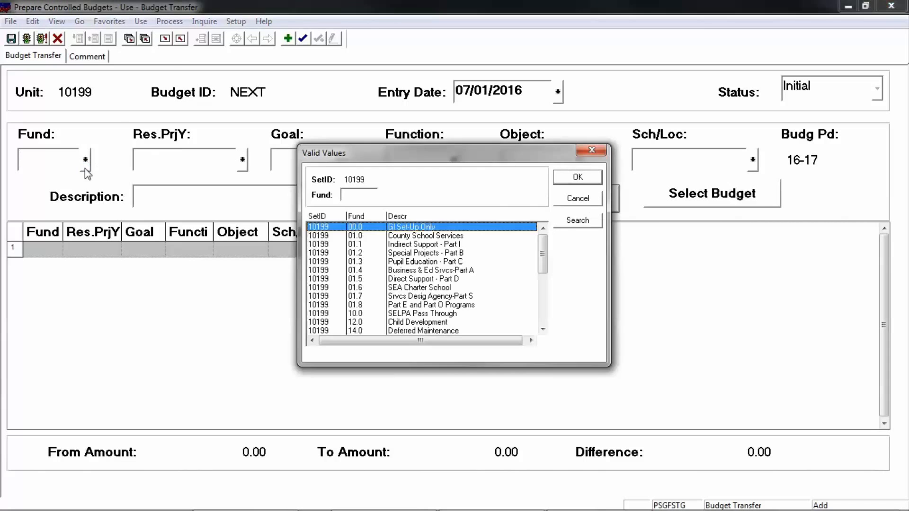
click(406, 263)
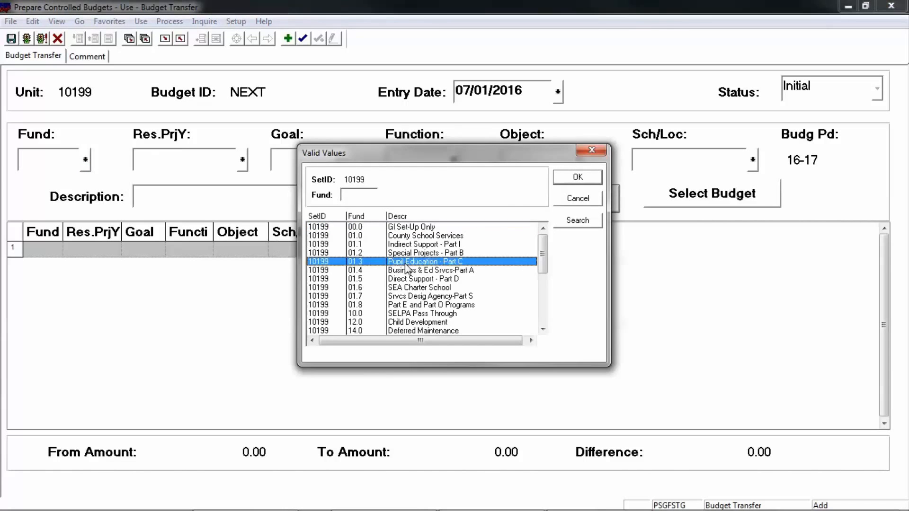
click(578, 178)
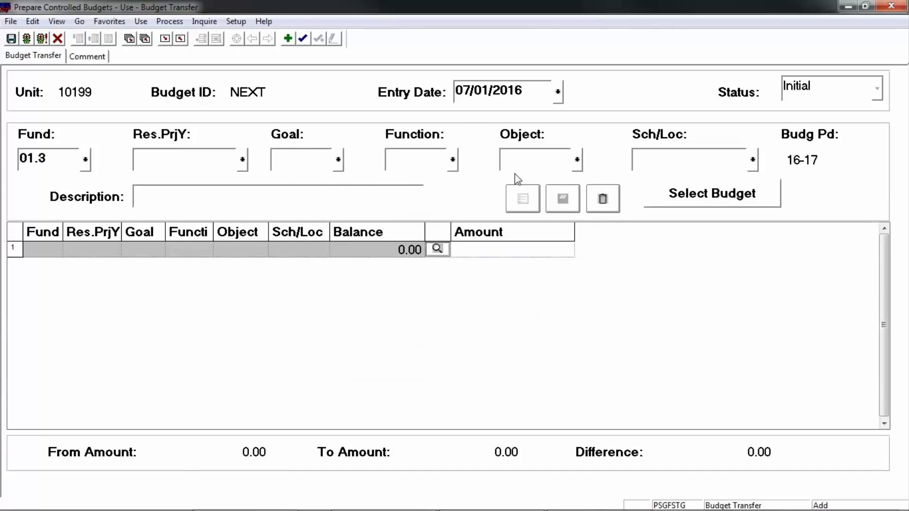
- Look up Res.PrjY 06093 in the valid values and choose 06093.0, Cal-SAFE
click(242, 161)
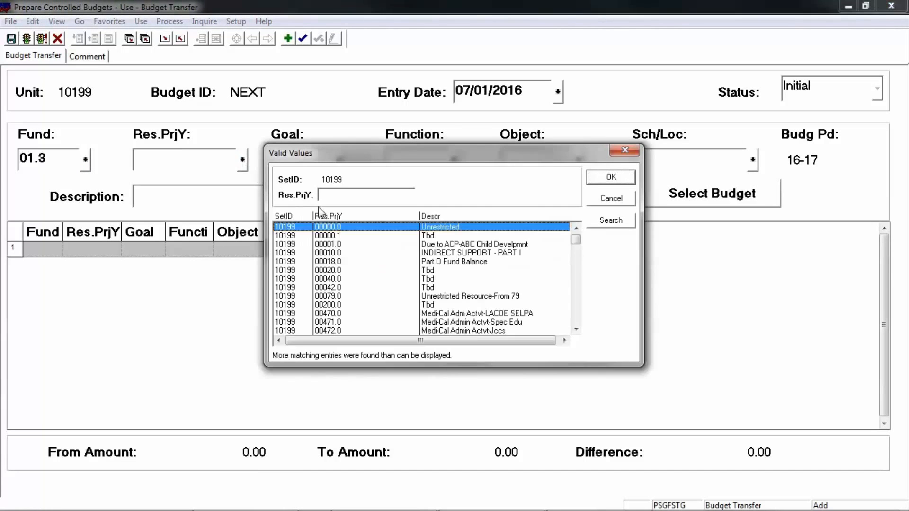
click(351, 197)
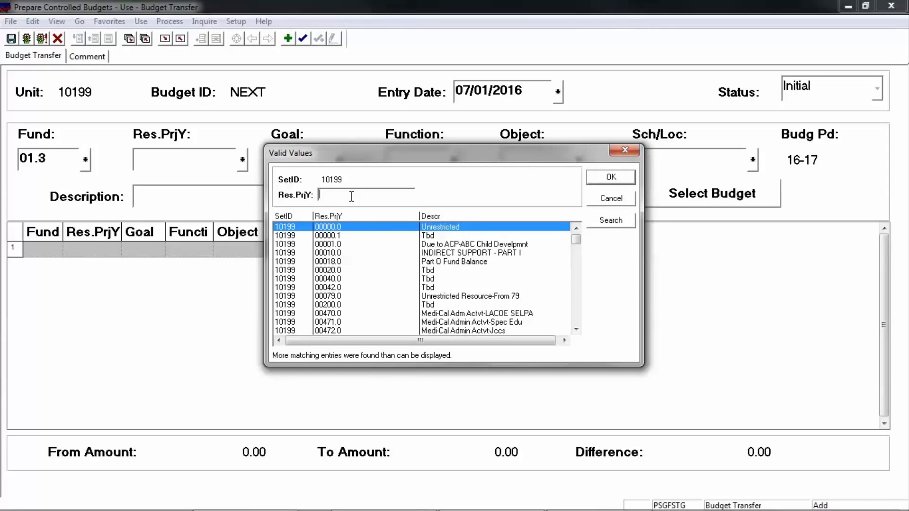
text(06)
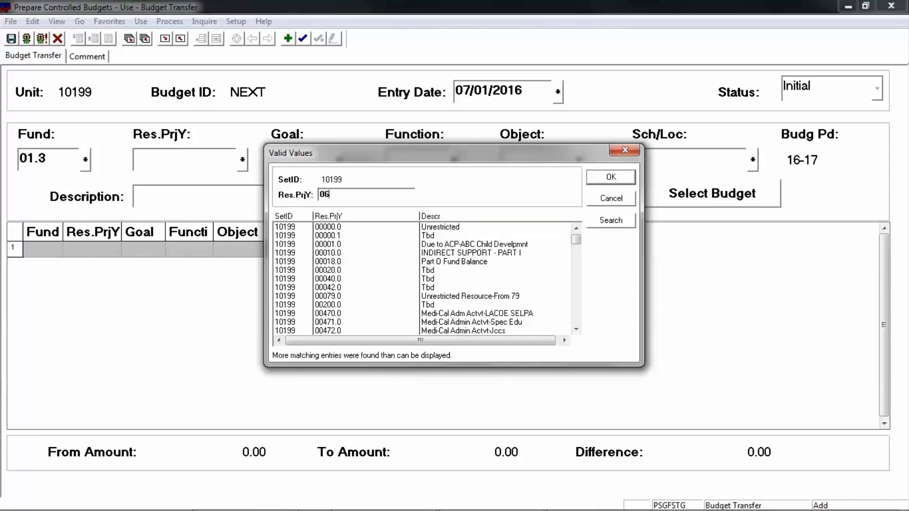
text(093)
click(611, 220)
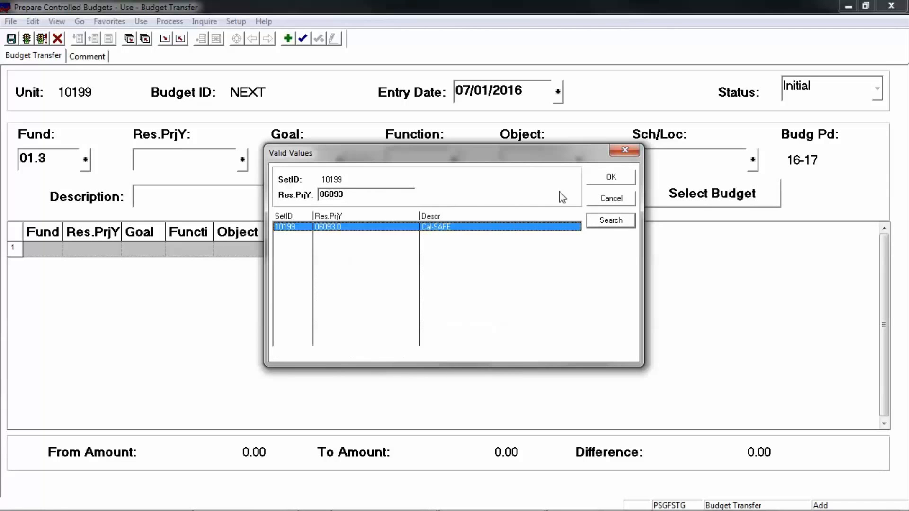
click(599, 181)
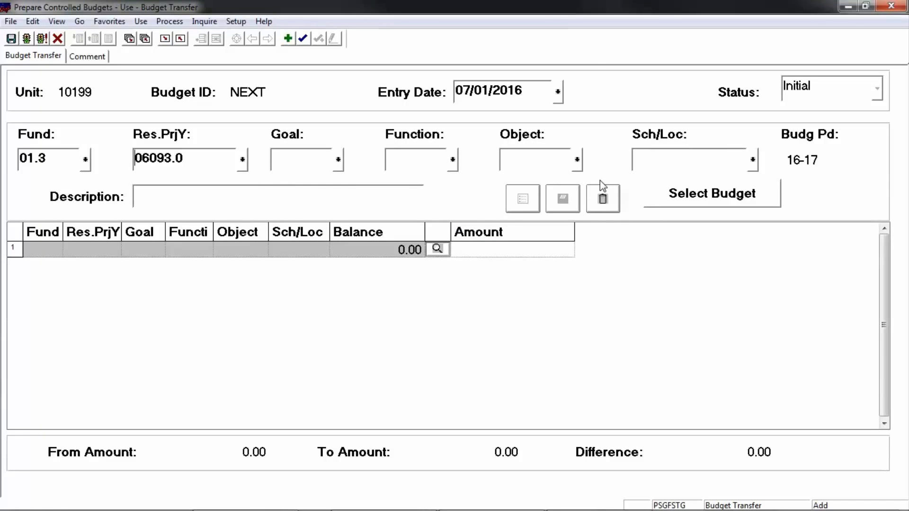
- Filter the budget search with object 4% and Sch/Loc 00037%
click(529, 163)
text(4%)
click(636, 161)
text(00037)
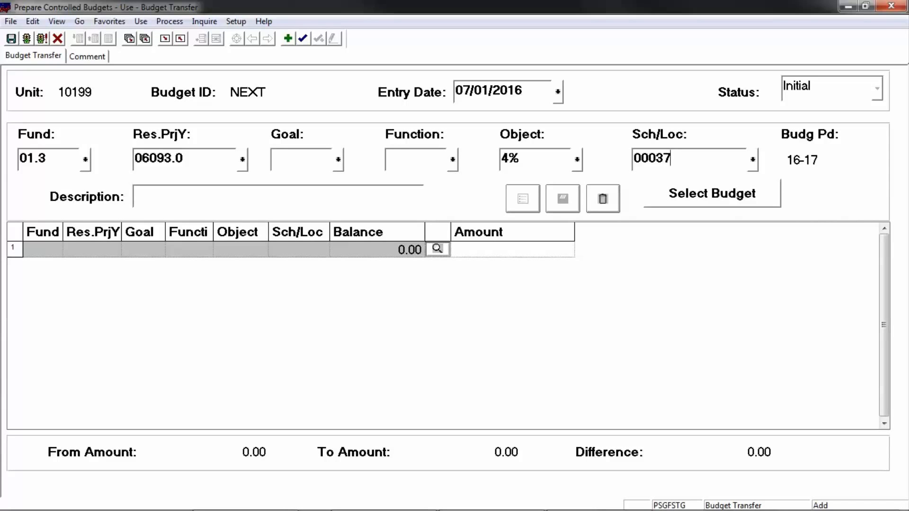
text(%)
- Enter "Budget Transfer Description" as the transfer's description
click(197, 198)
text(Budget)
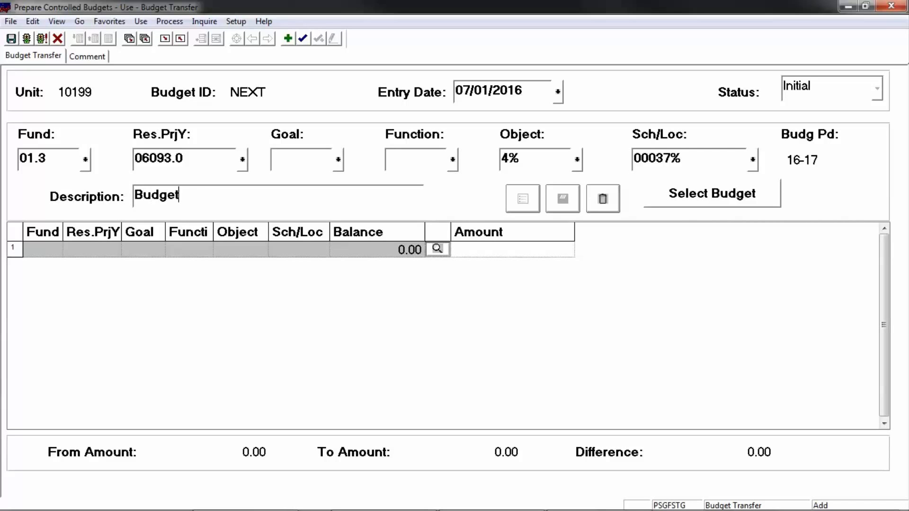
text( Transfer )
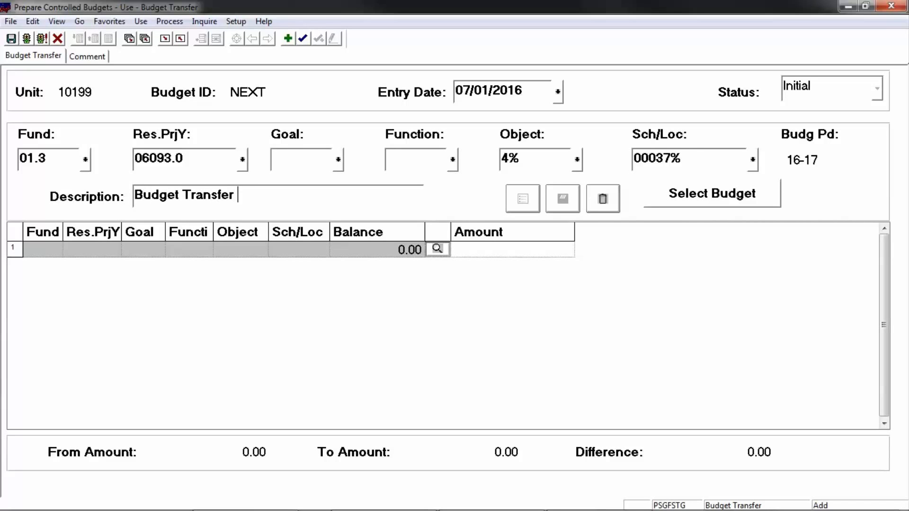
text(Description)
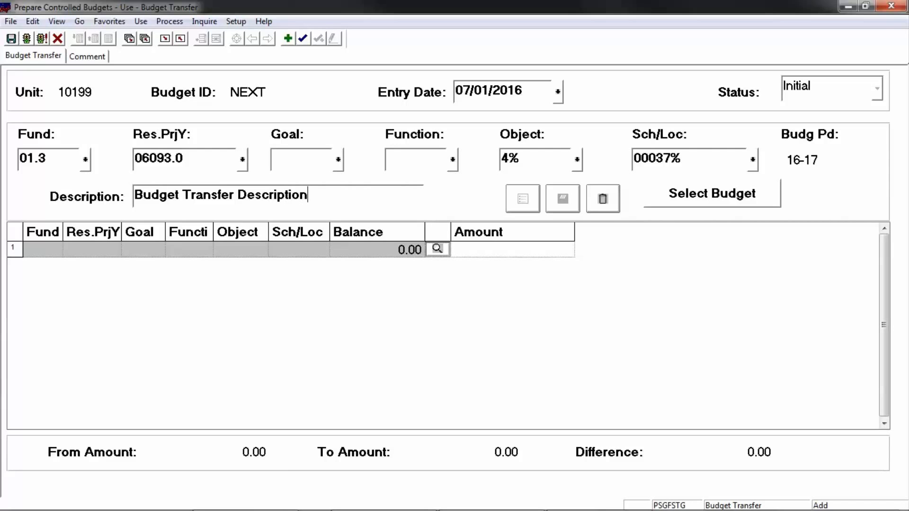
- Add the comment "More Lengthy Description Here." to the transfer and return to its main page
click(94, 58)
click(100, 172)
text(More Lengthy Description Here.)
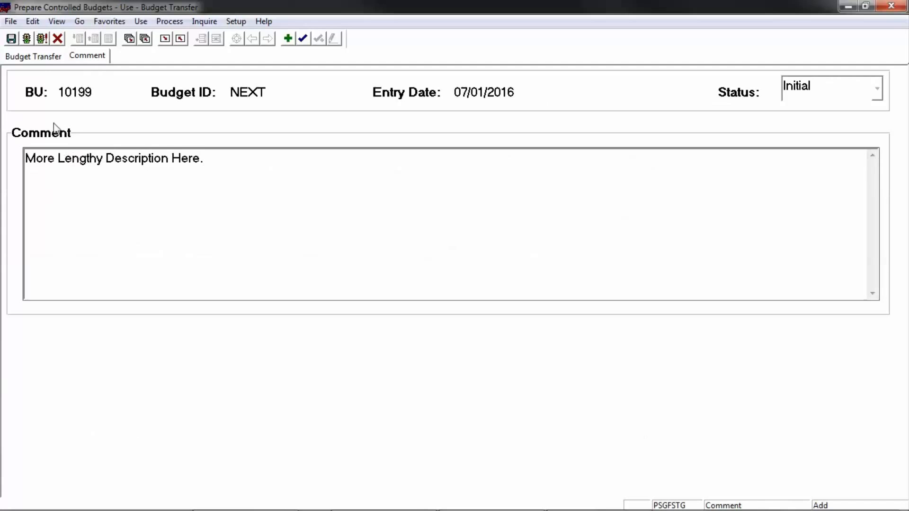
click(41, 57)
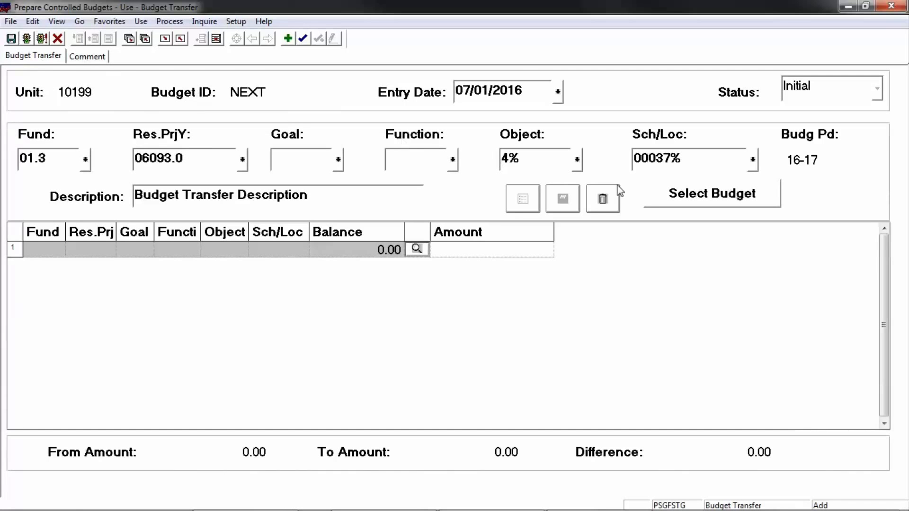
- Add the object 4310 and object 4370 budget lines matching the filter to the transfer
click(707, 195)
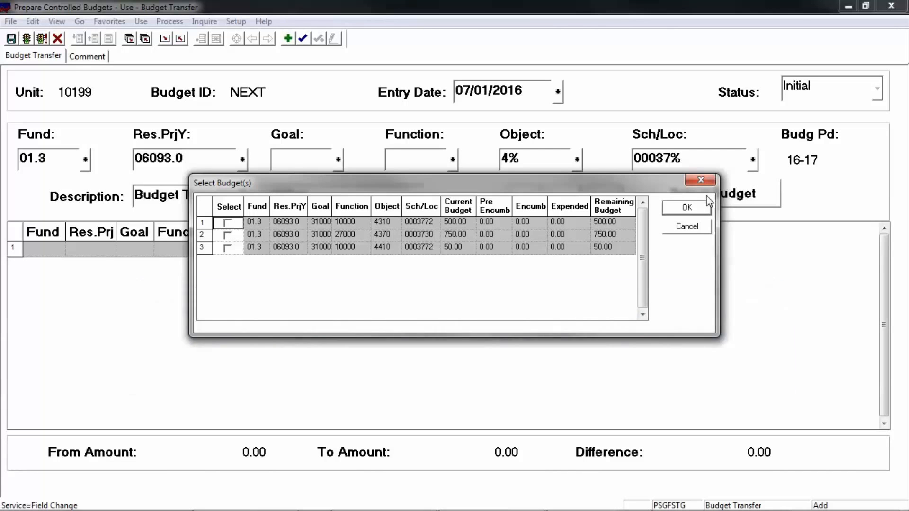
click(227, 223)
click(228, 237)
click(228, 236)
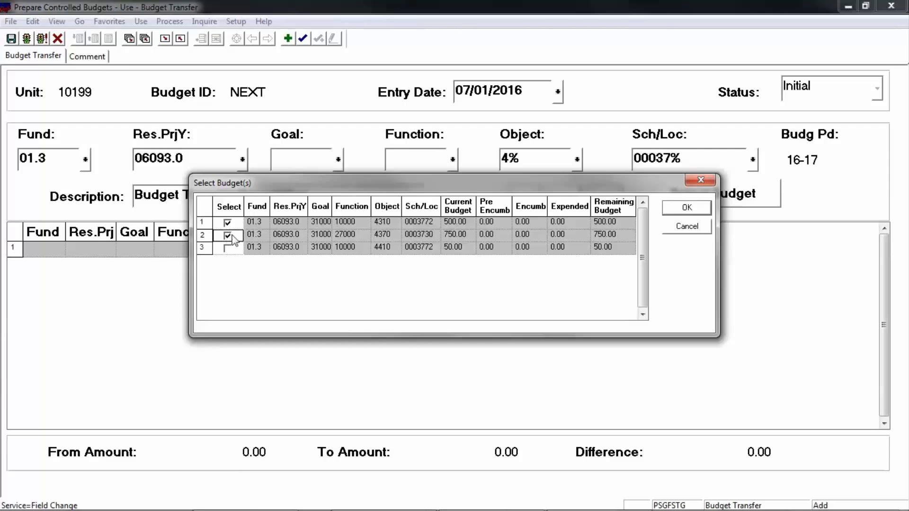
click(686, 209)
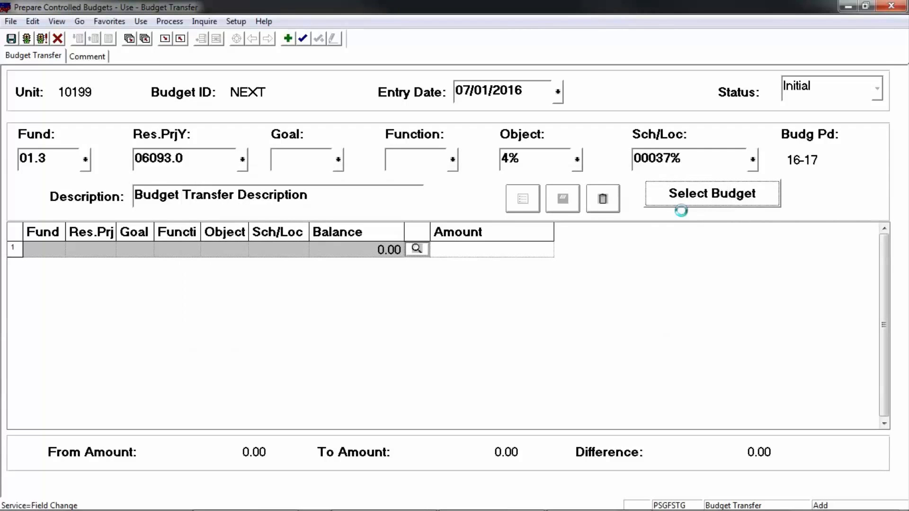
- Try to take 2000.00 from the object 4310 line by entering an amount of -2000.00
click(448, 251)
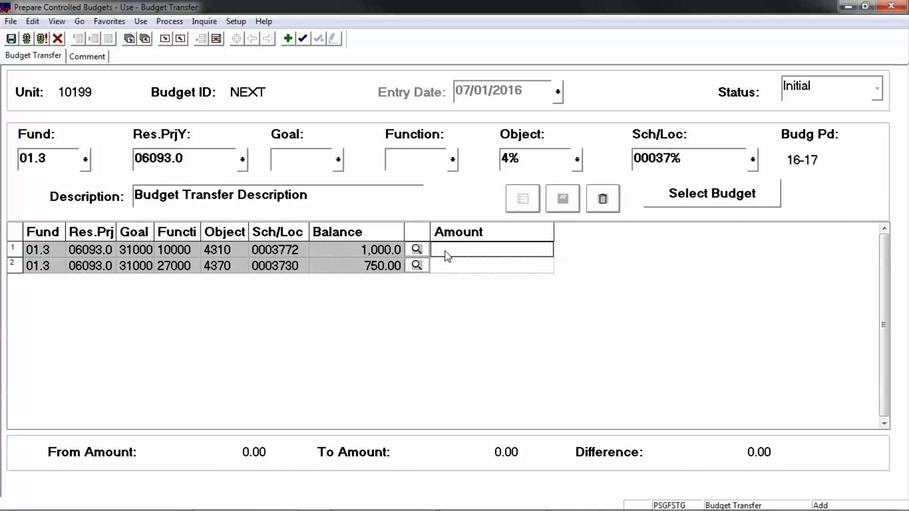
click(445, 251)
text(2000)
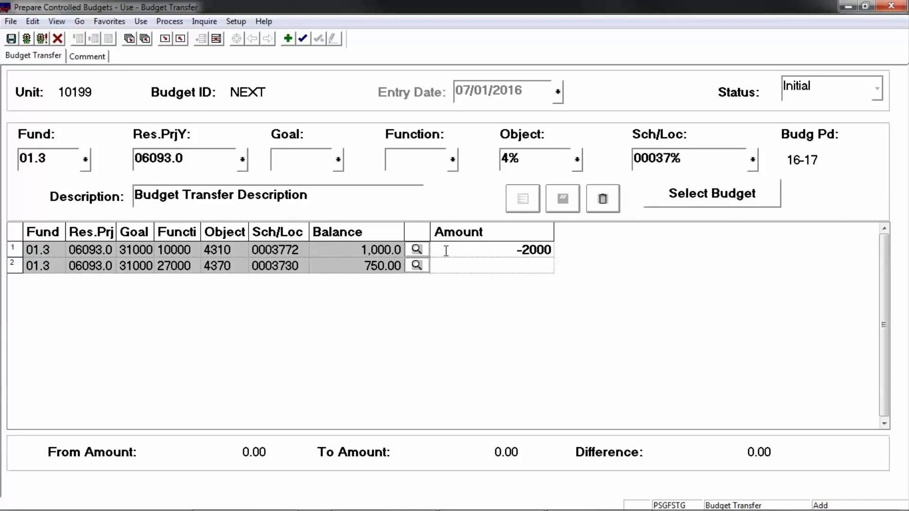
text(.00)
click(532, 268)
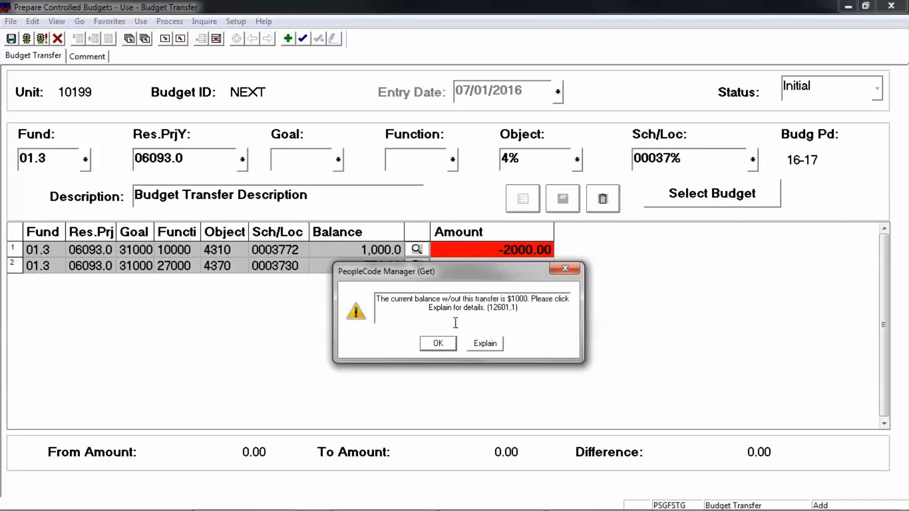
click(438, 343)
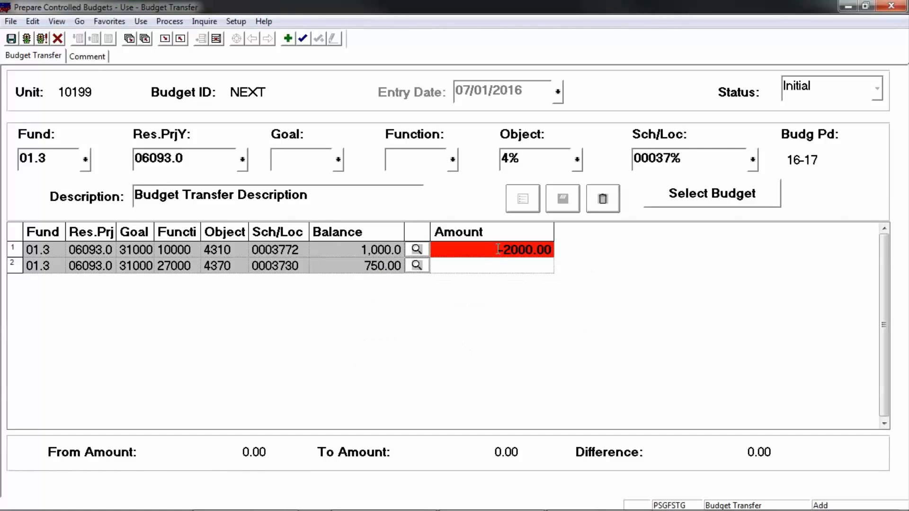
- Set the transfer amounts to -500.00 on the object 4310 line and 200.00 on the object 4370 line
drag(498, 249, 574, 247)
text(-500.00)
click(532, 270)
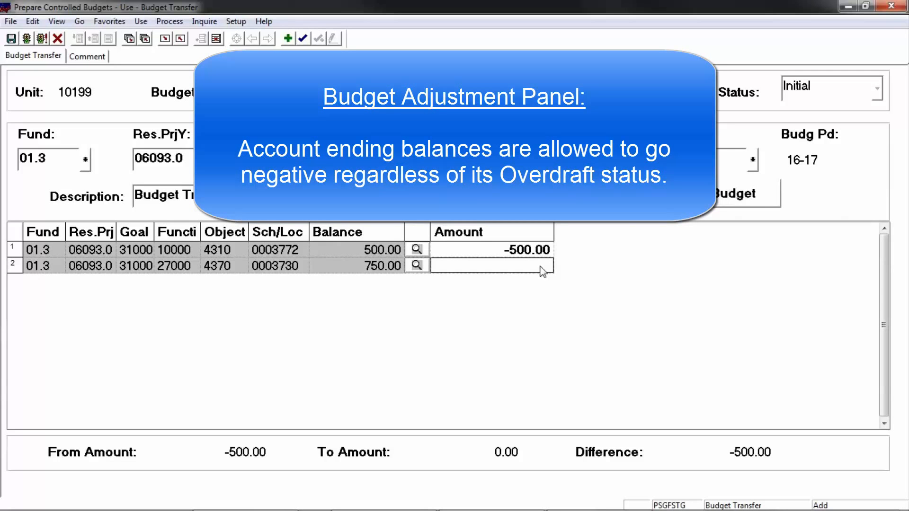
text(200.00)
key(Tab)
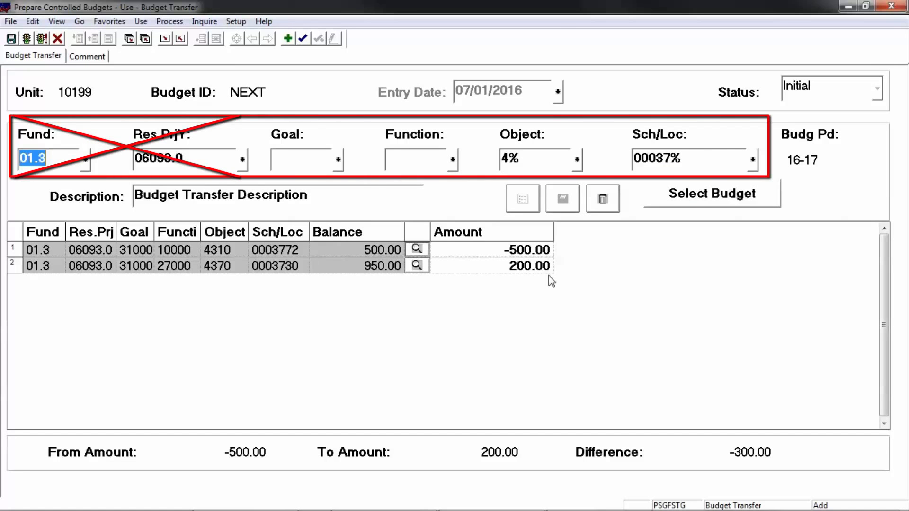
- Add the object 4410 budget line for Sch/Loc 0003772 to the transfer
click(694, 197)
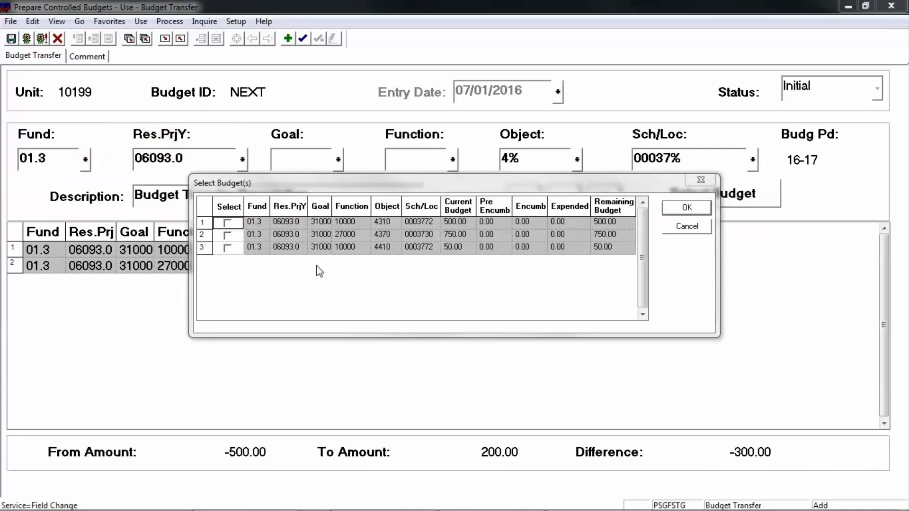
click(228, 247)
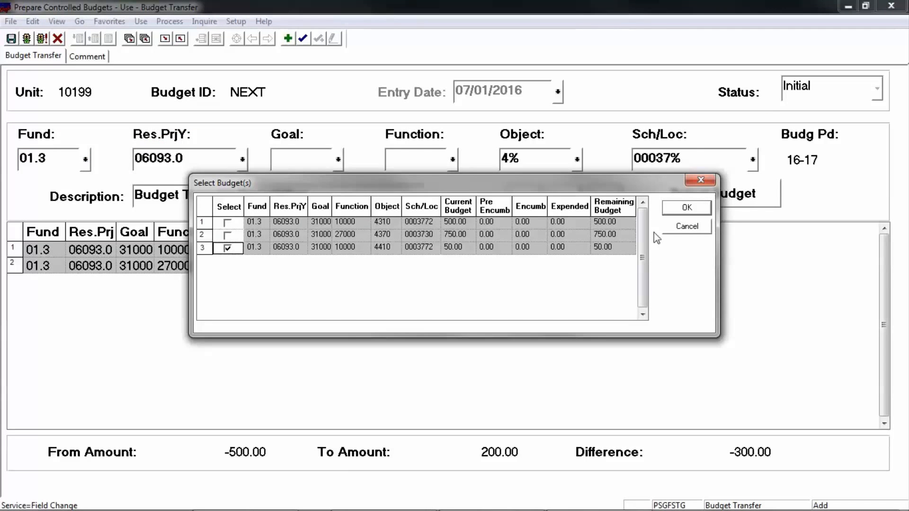
click(687, 209)
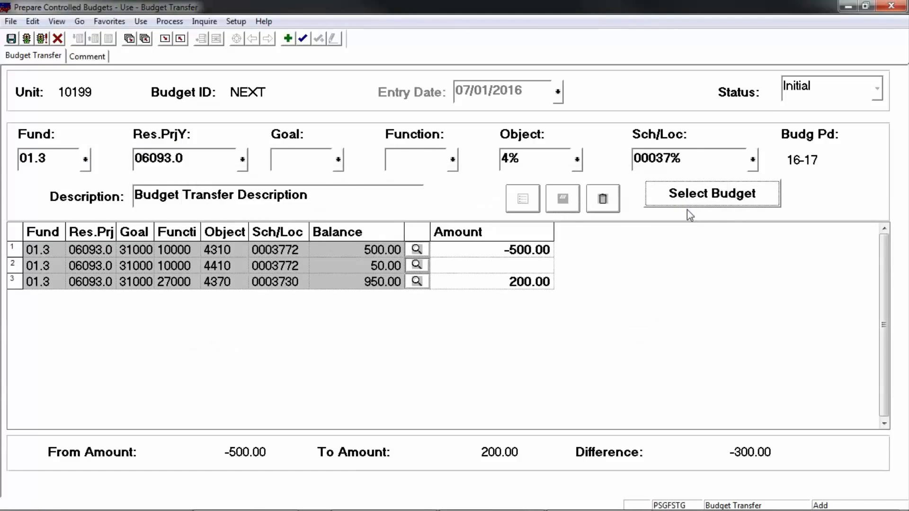
- Try to change the budget search fund to 01.1, and set it back to 01.3
click(86, 160)
click(428, 244)
click(577, 177)
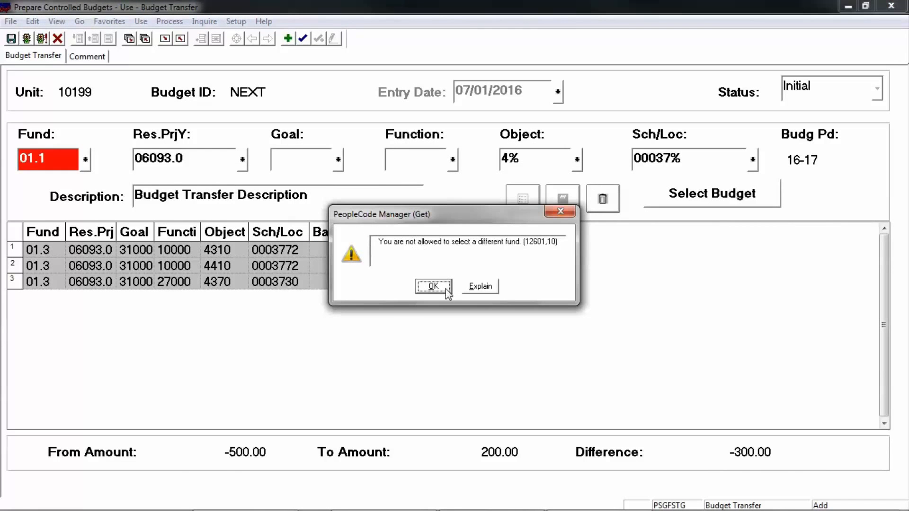
click(433, 286)
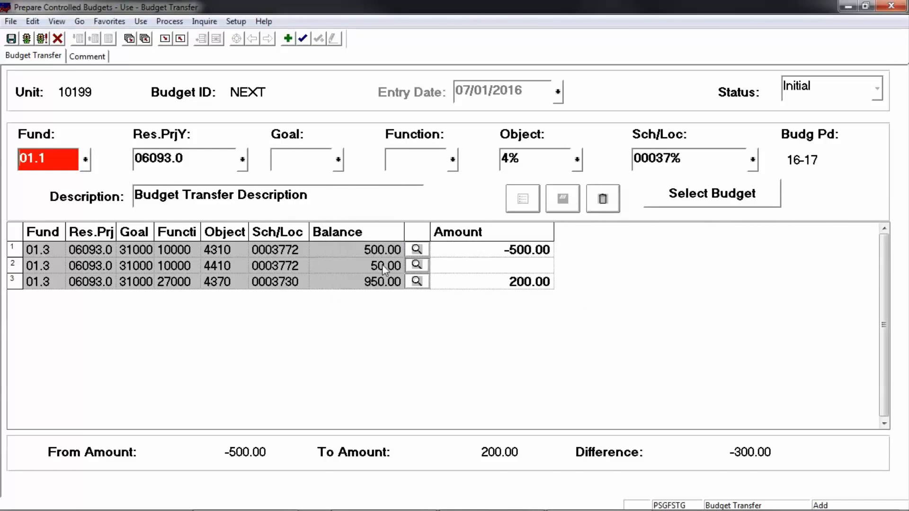
click(377, 261)
click(578, 177)
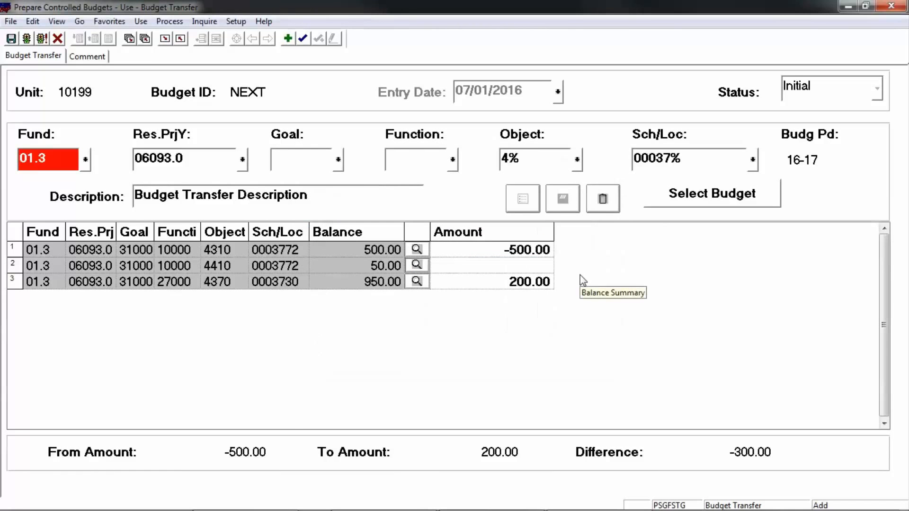
key(Tab)
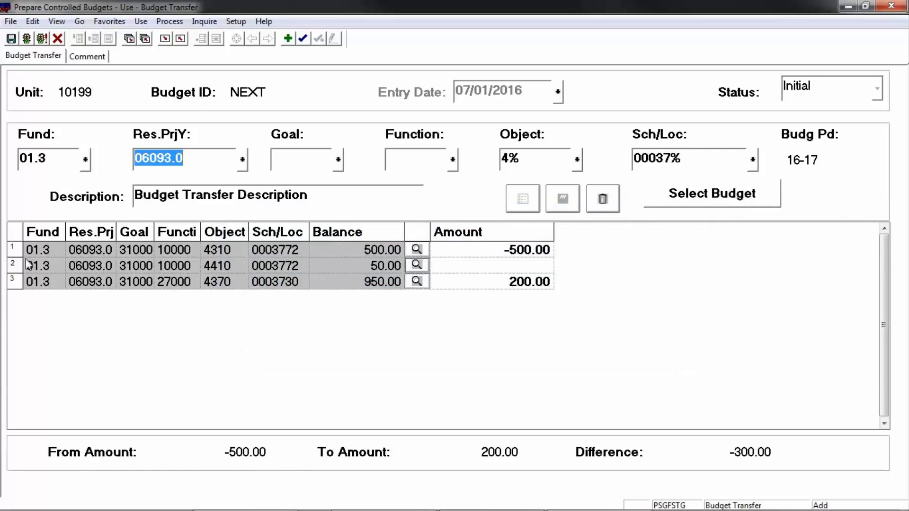
- Delete the object 4410 line from the transfer
click(271, 269)
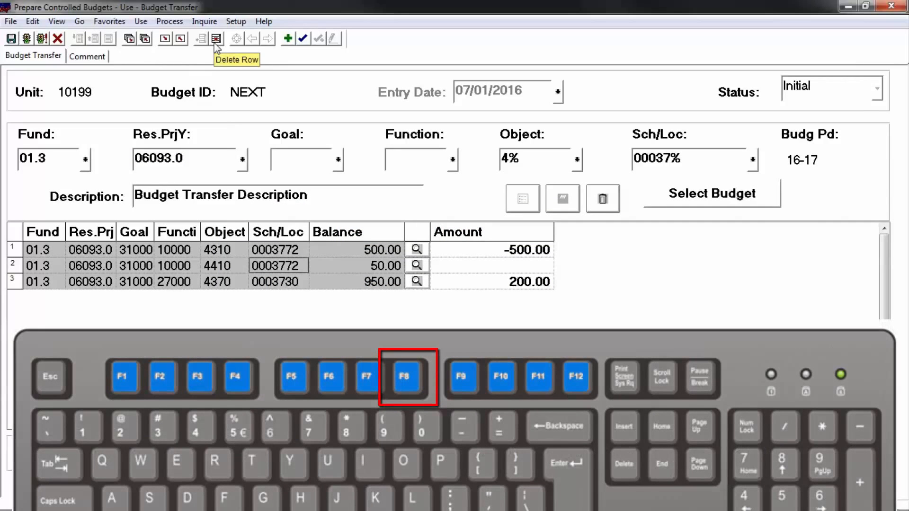
click(215, 41)
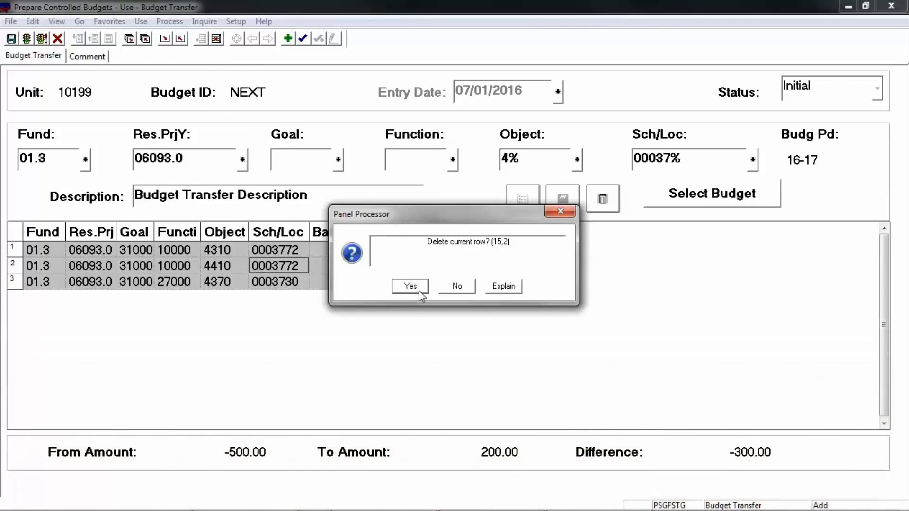
click(410, 286)
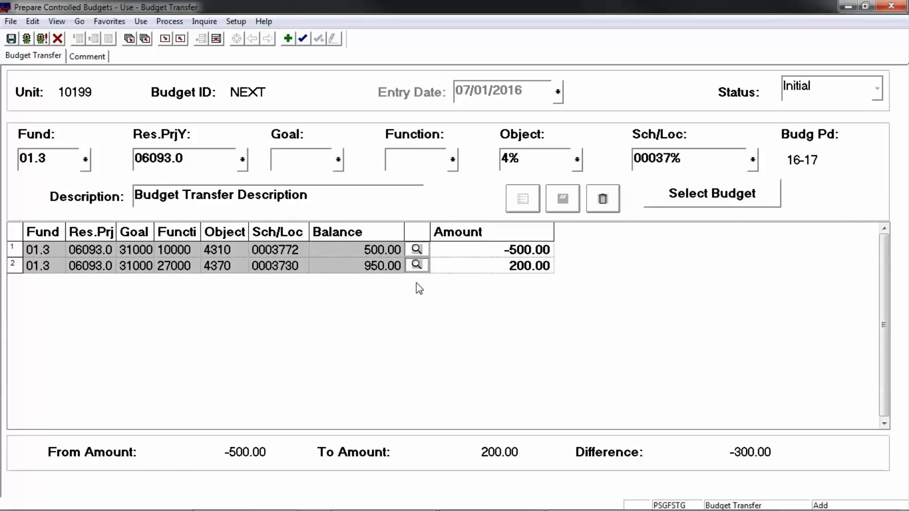
- Check the balance summary of the object 4370 line and save the budget transfer
click(416, 266)
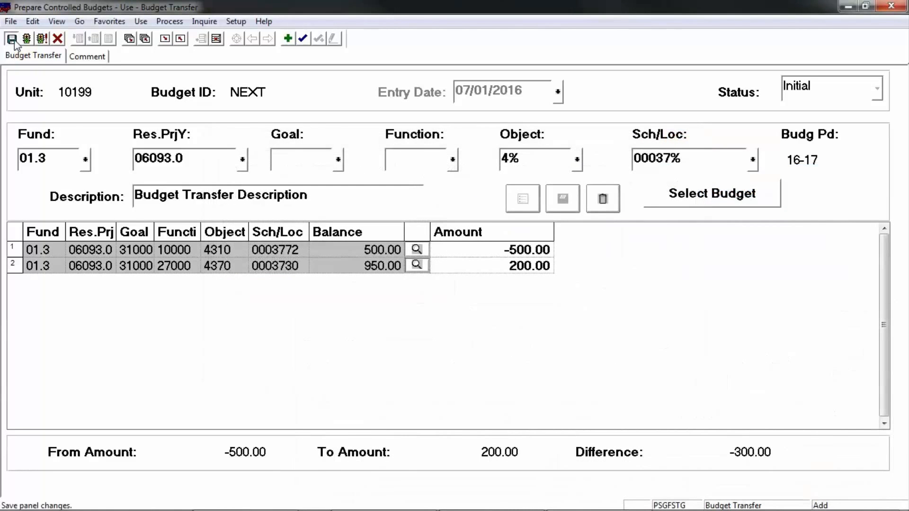
click(12, 40)
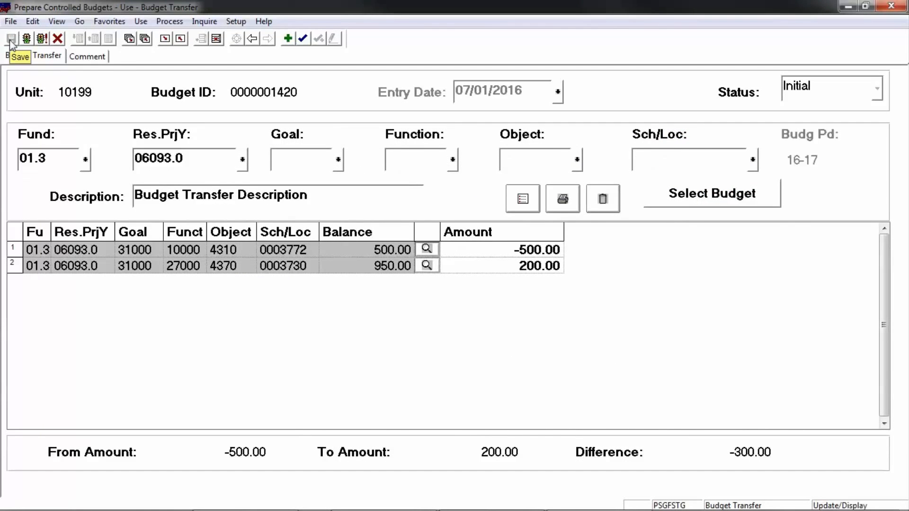
- Try to send the transfer for approval, and request its deletion but decline to continue
click(531, 203)
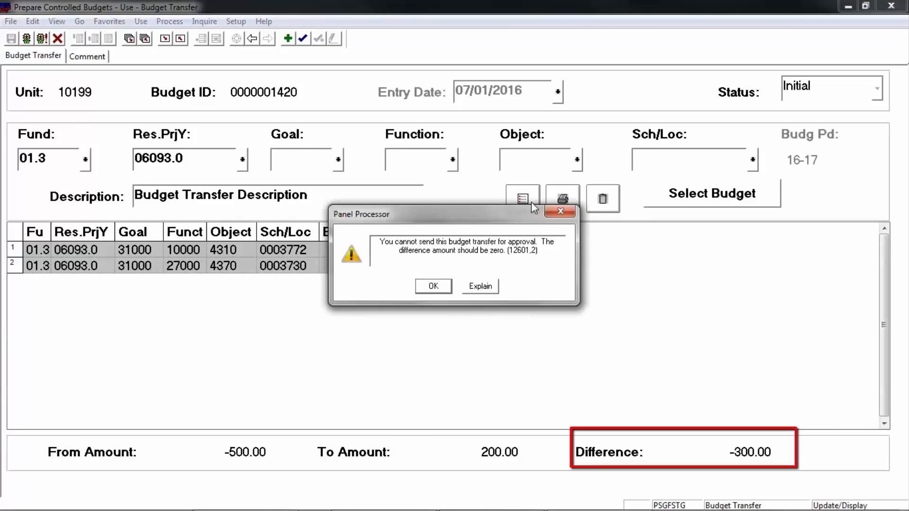
click(442, 289)
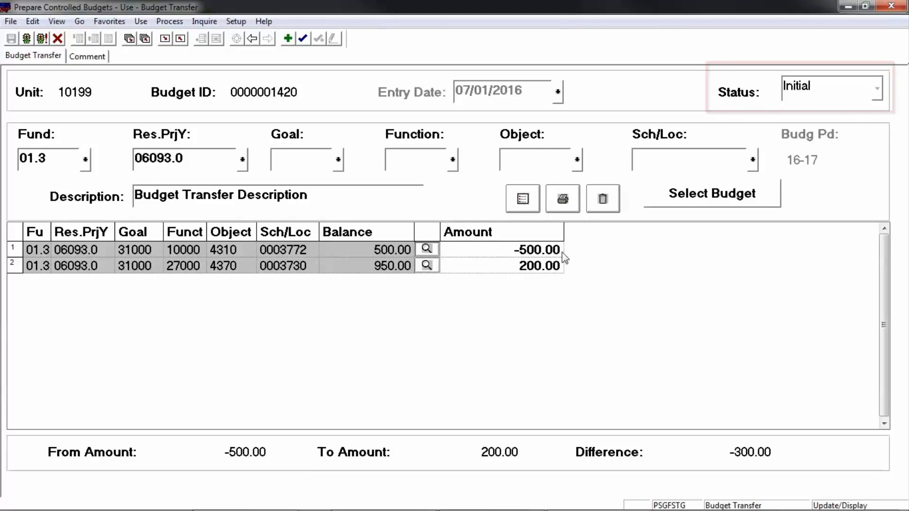
click(595, 201)
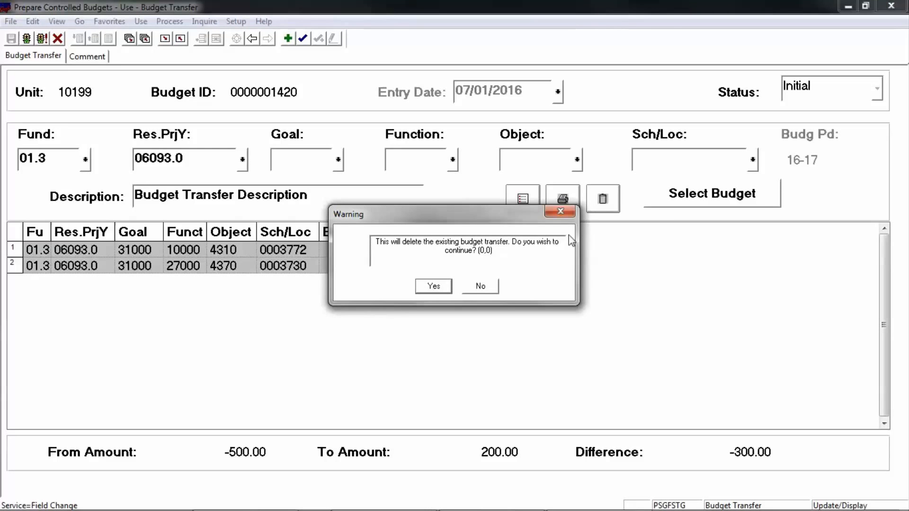
click(481, 287)
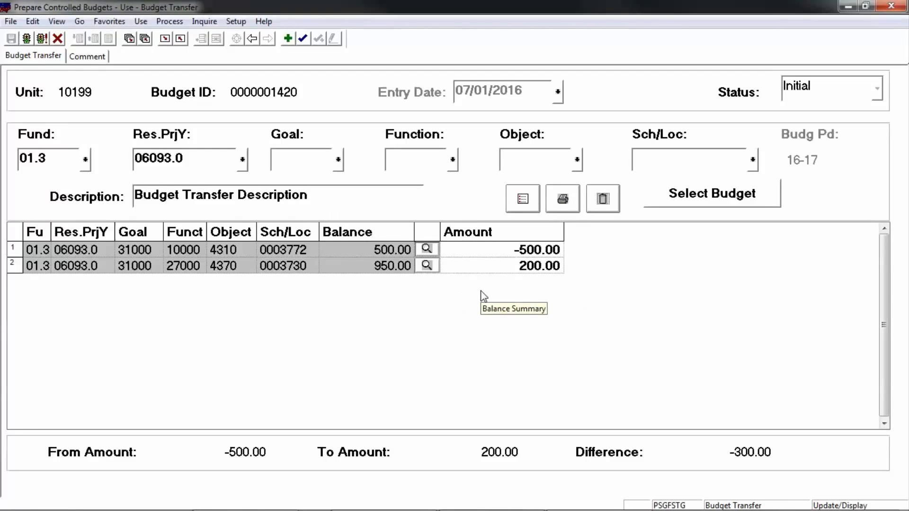
- Print the saved transfer and set the object 4370 line's amount to 500.00
click(564, 200)
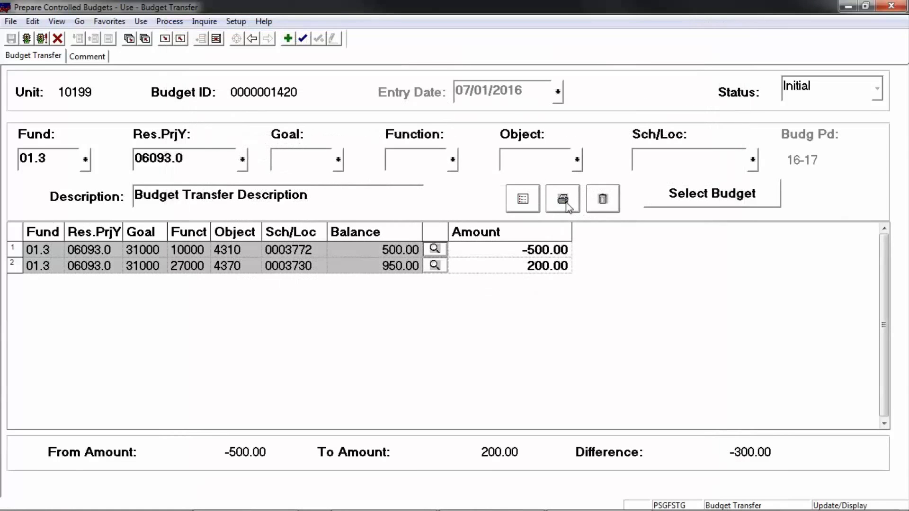
click(560, 265)
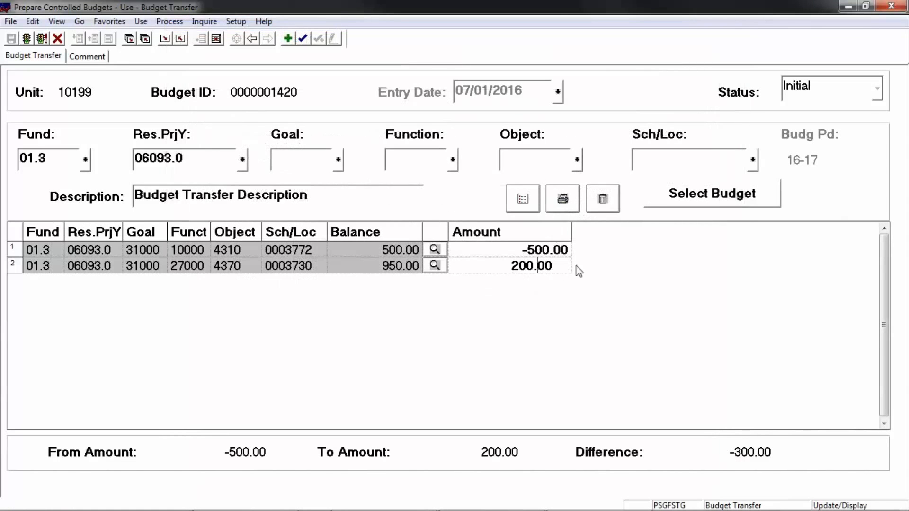
drag(559, 265, 499, 264)
text(500.00)
key(Tab)
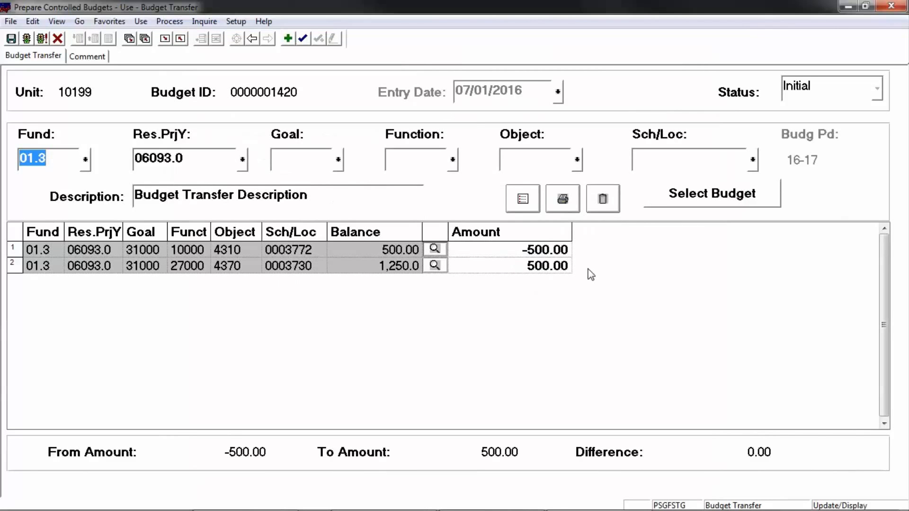
- Forward the budget transfer for approval
click(523, 198)
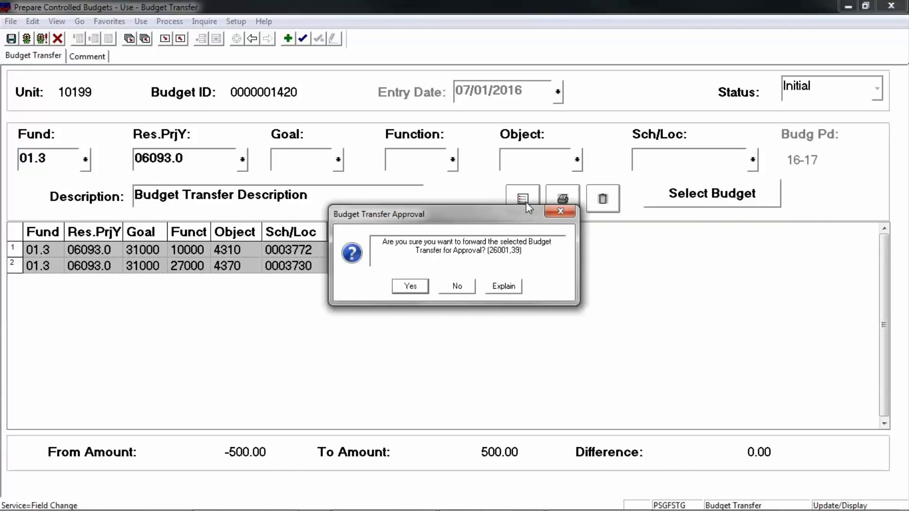
click(425, 290)
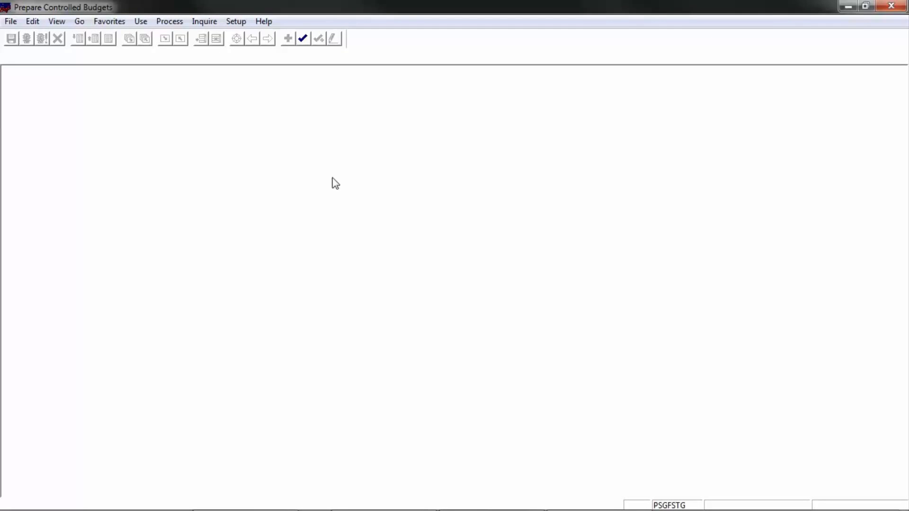
- Open the budget inquiry page of the Budget Adjust/Transfer Inquiry under Prepare Controlled Budgets
click(79, 22)
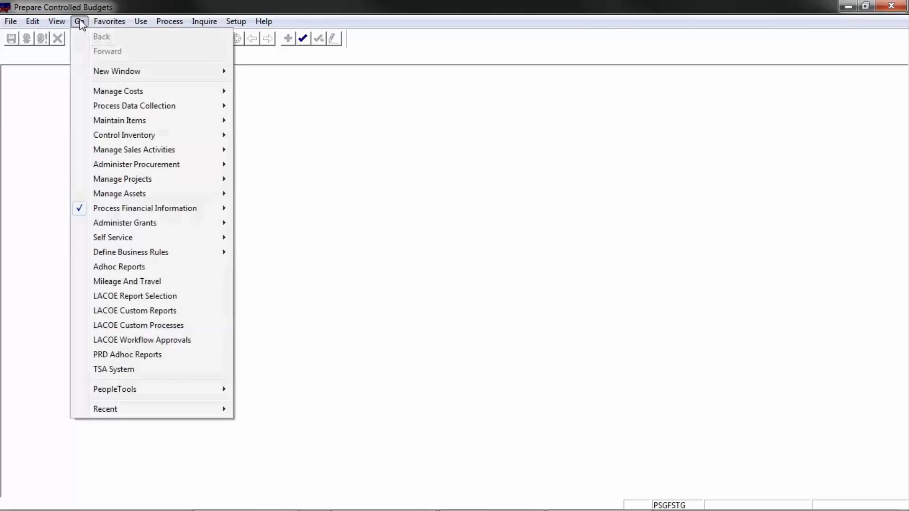
mouse_move(151, 213)
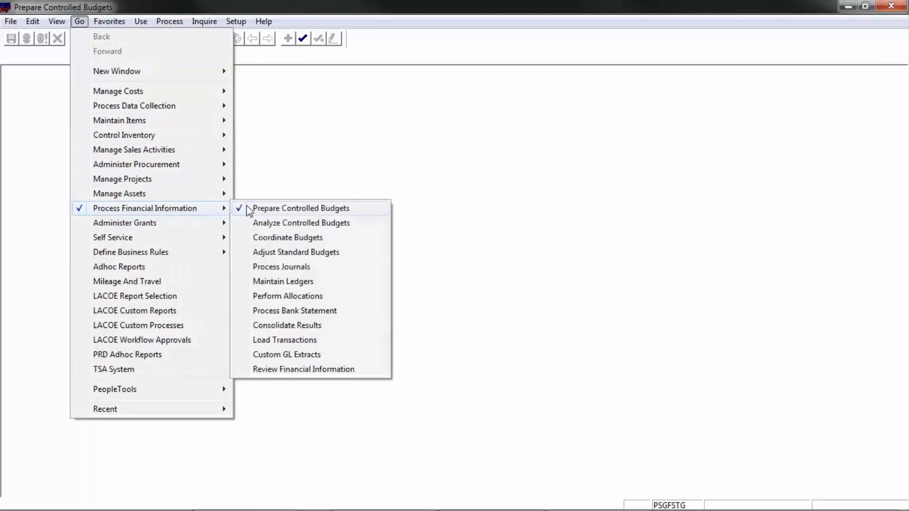
click(315, 211)
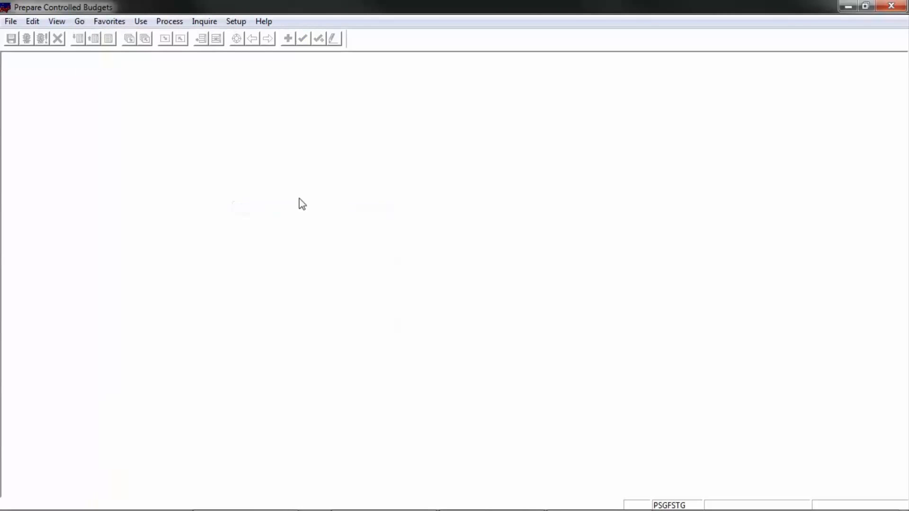
click(206, 24)
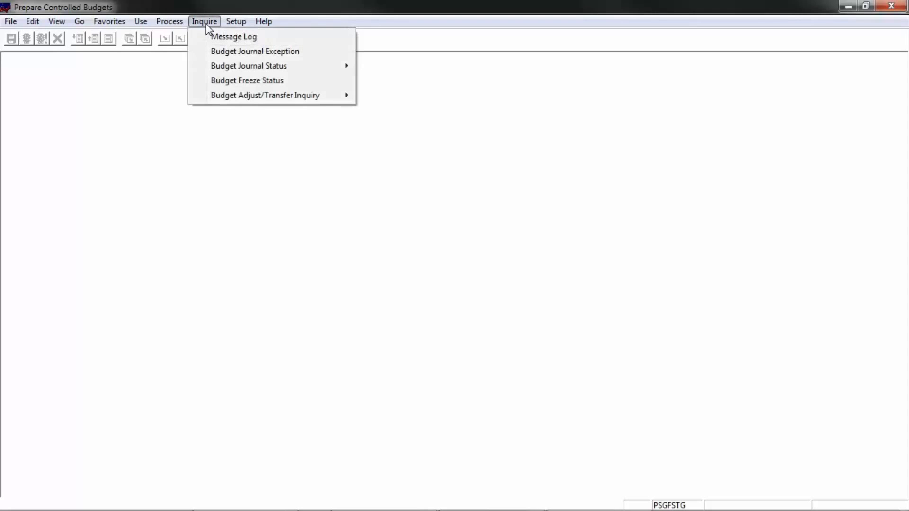
mouse_move(246, 99)
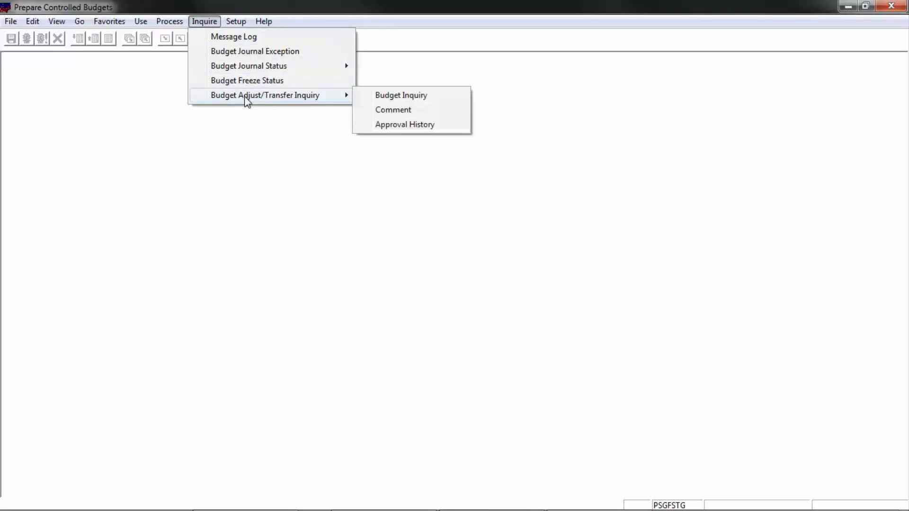
click(439, 96)
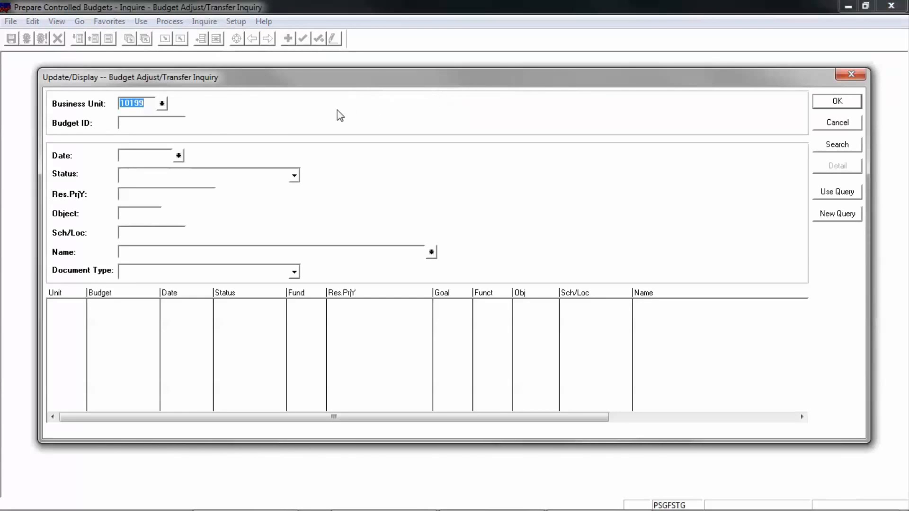
click(143, 122)
text(000000)
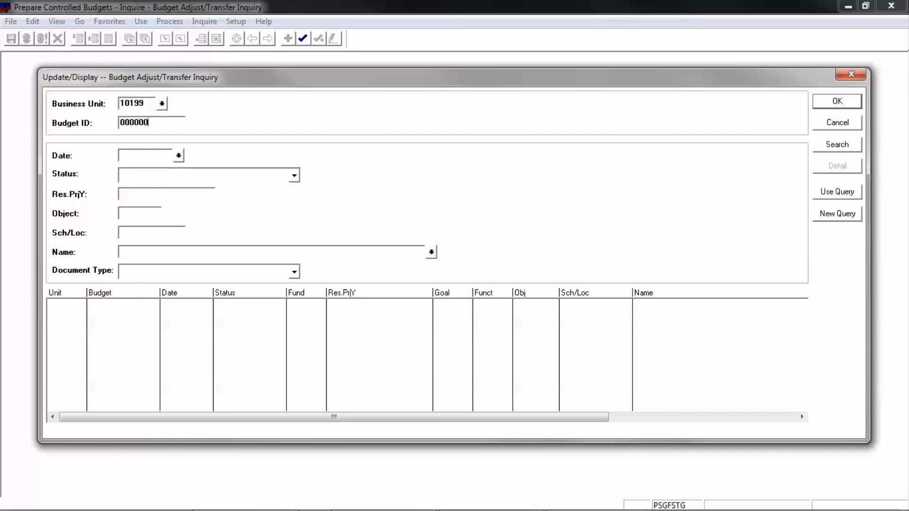
text(1420)
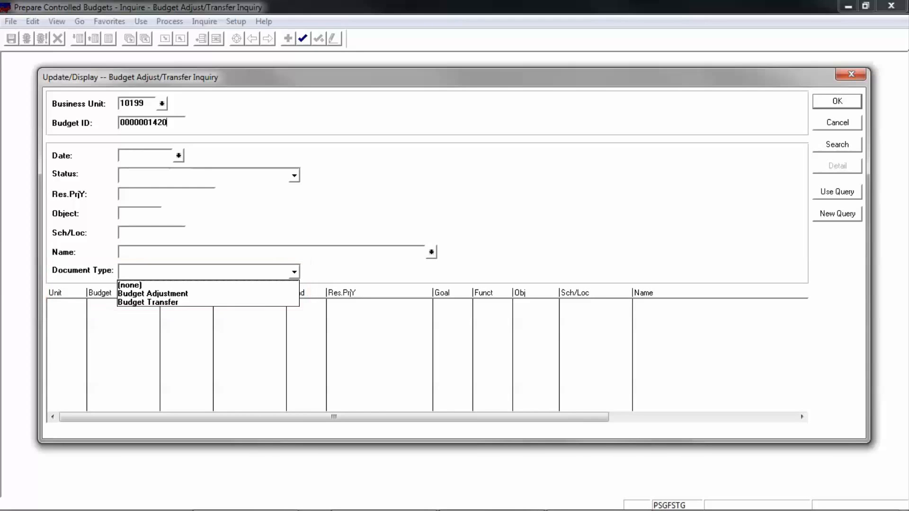
click(837, 146)
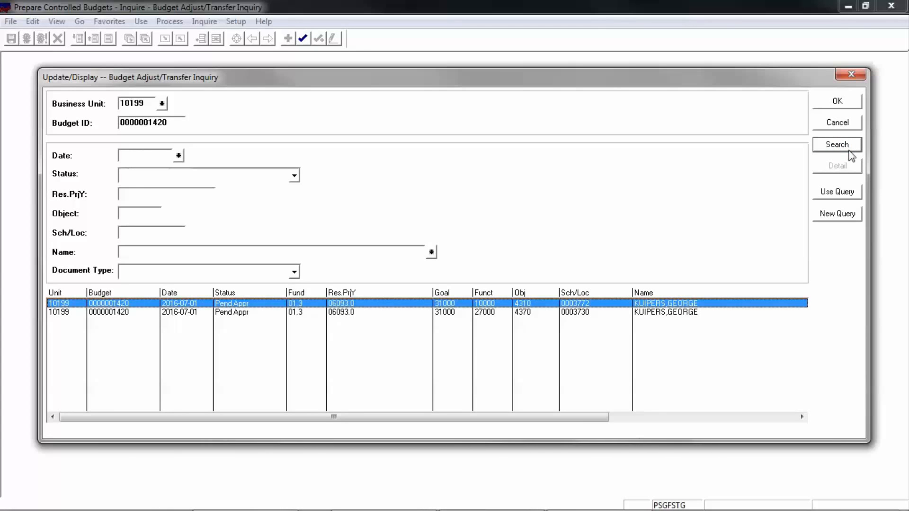
click(504, 304)
click(842, 104)
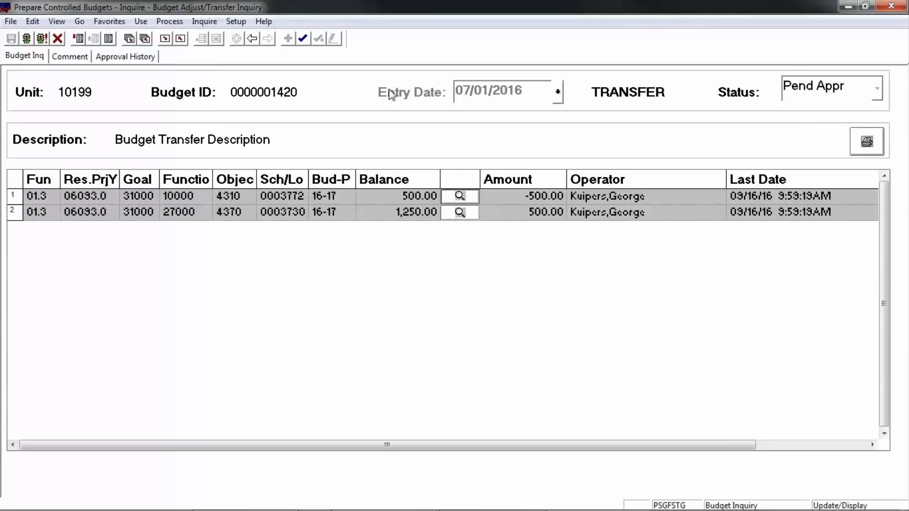
- View the transfer's approval history, and request a workflow reset but decline to continue
click(124, 58)
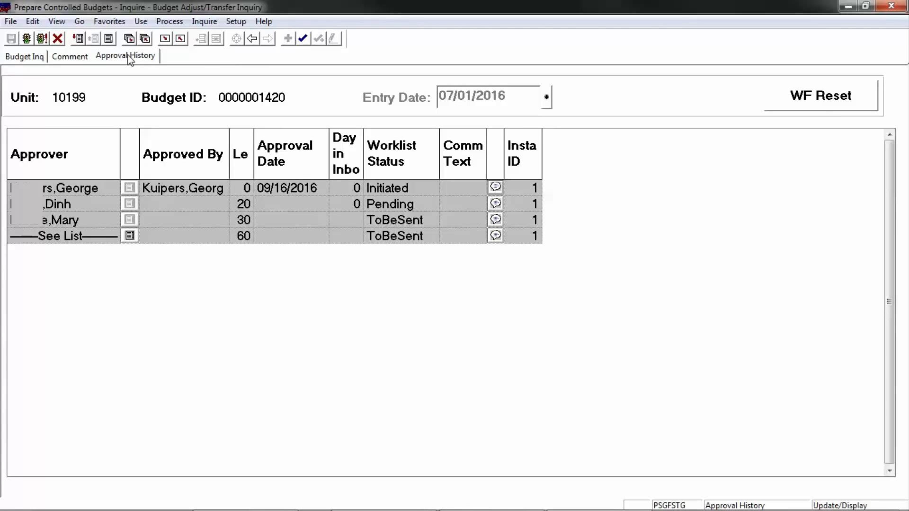
click(820, 105)
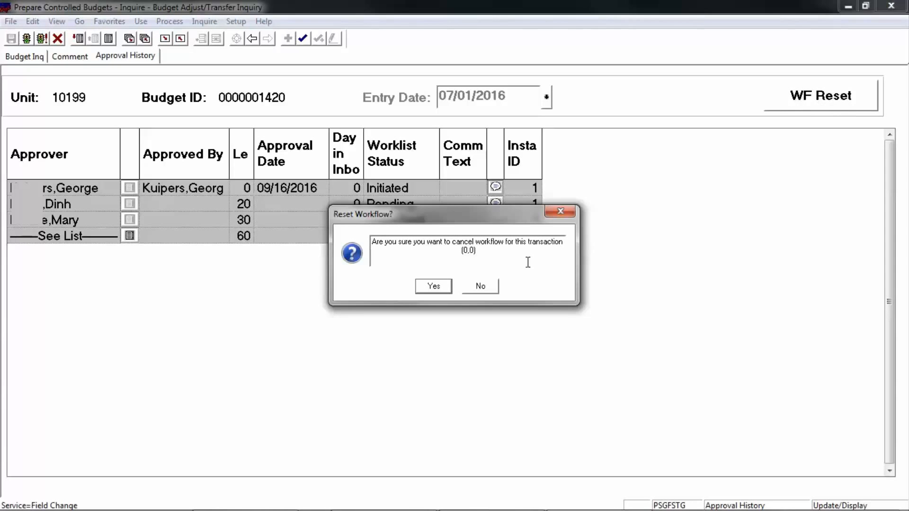
click(480, 286)
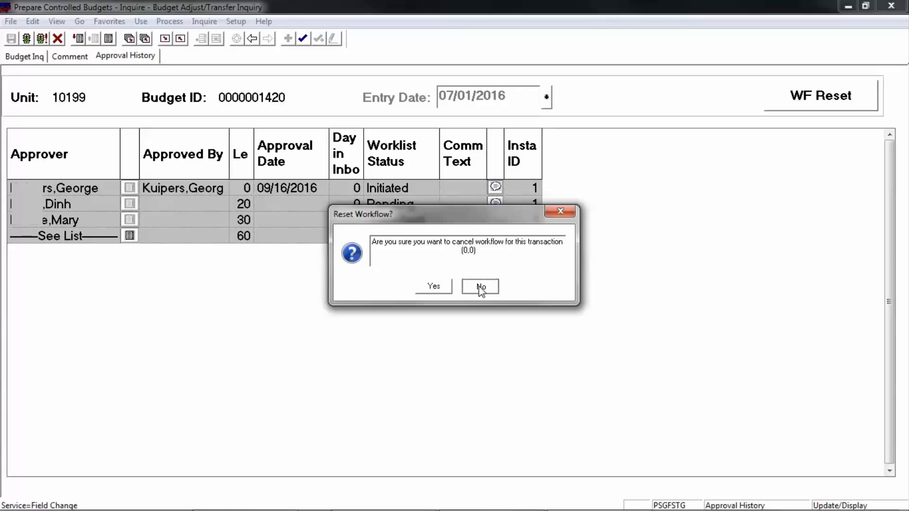